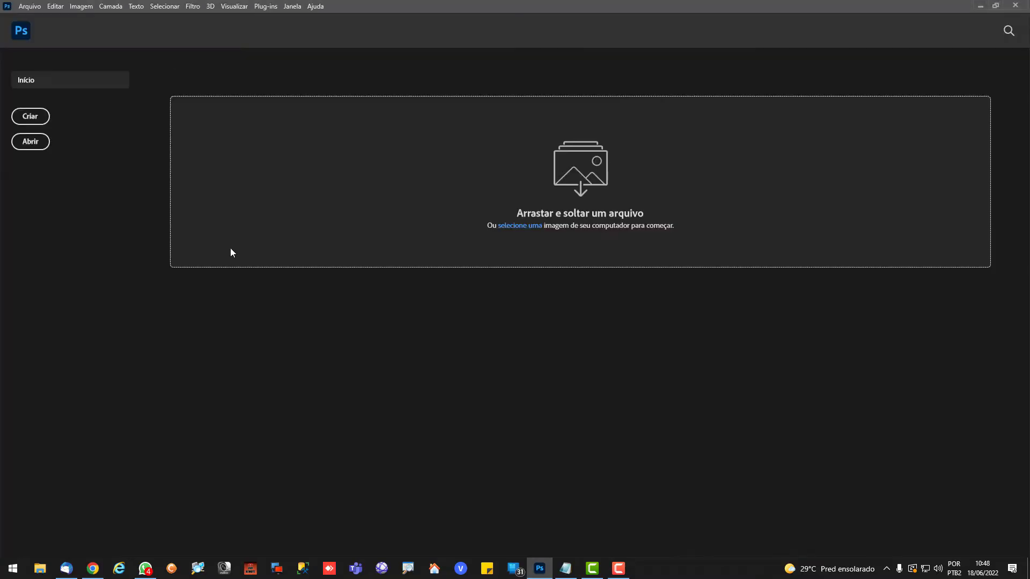
Create a new 2000 x 1333 px document at 72 ppi and activate the Freeform Pen tool
left_click(30, 116)
left_click(726, 444)
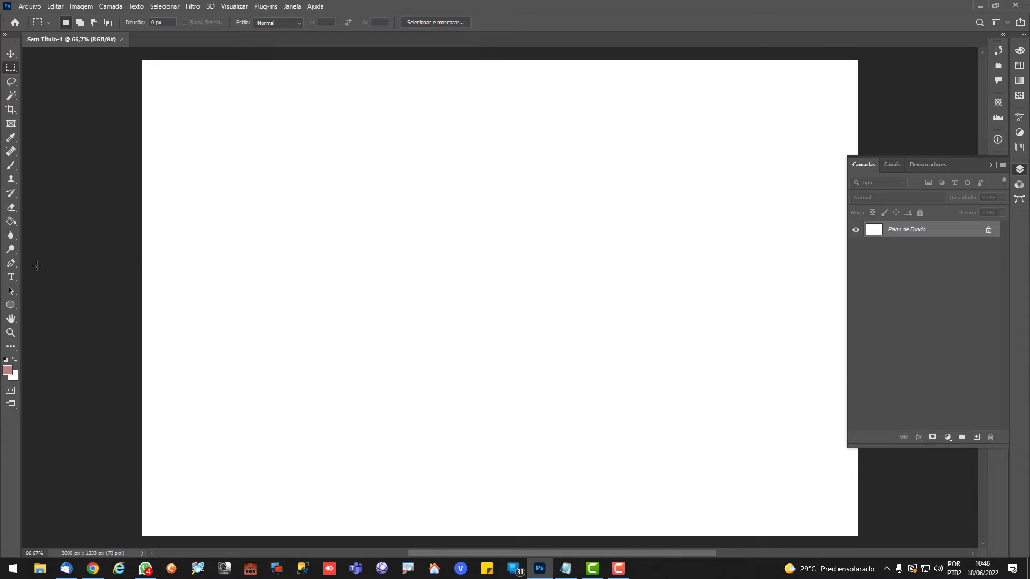
right_click(11, 266)
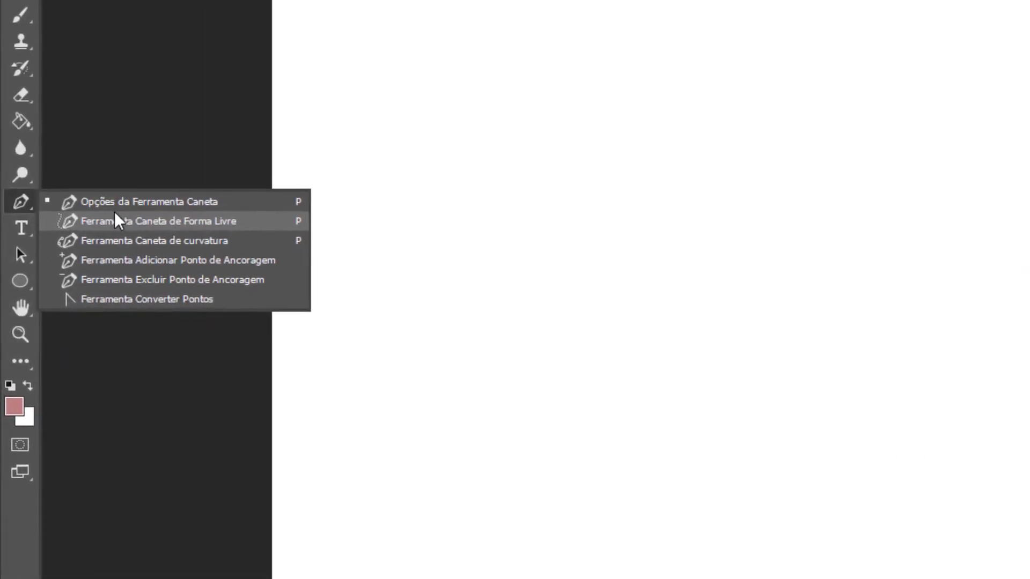
left_click(115, 213)
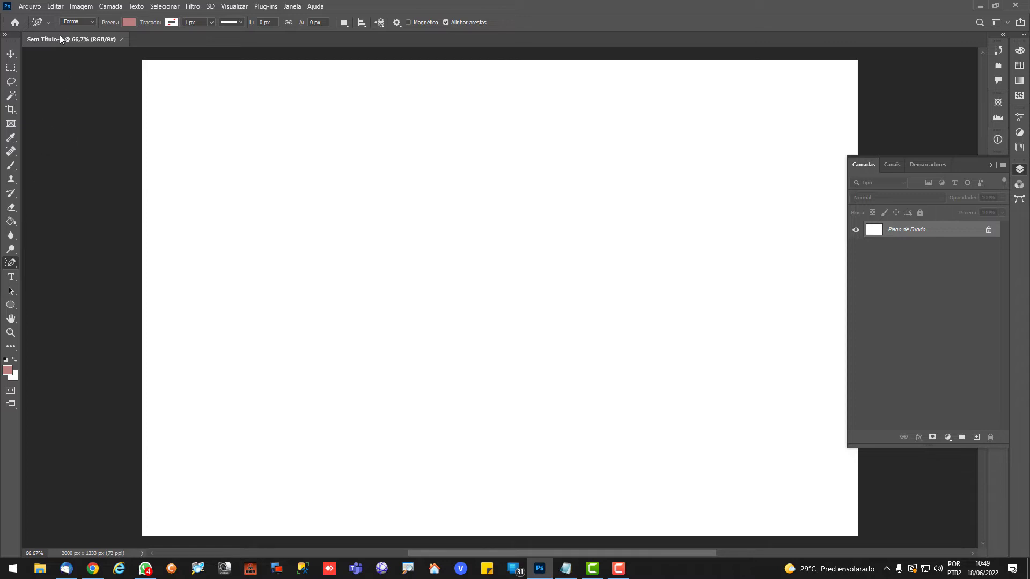
Enable the Content-Aware Tracing tool in the Technology Previews preferences
left_click(56, 7)
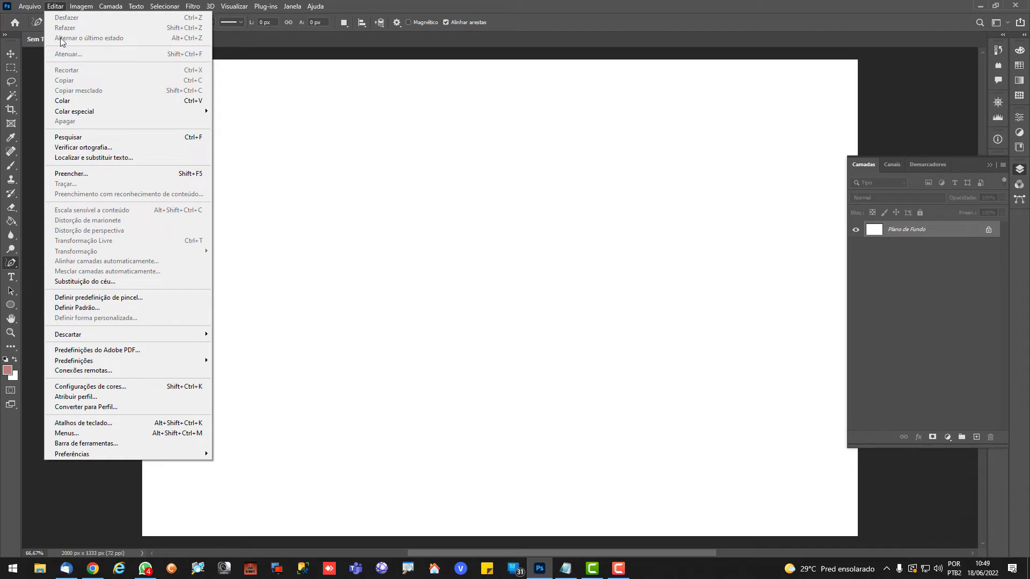
mouse_move(111, 455)
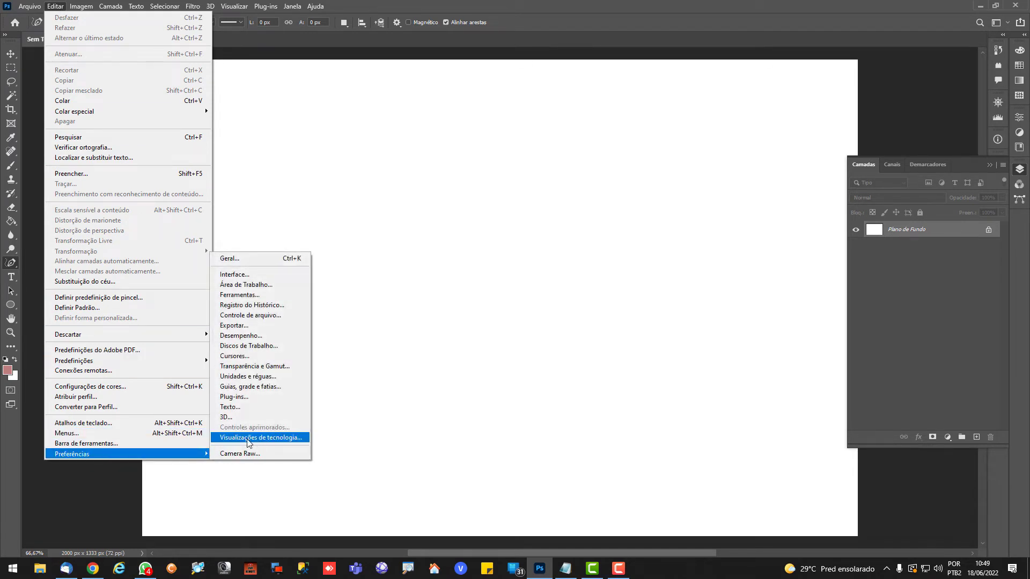
left_click(299, 443)
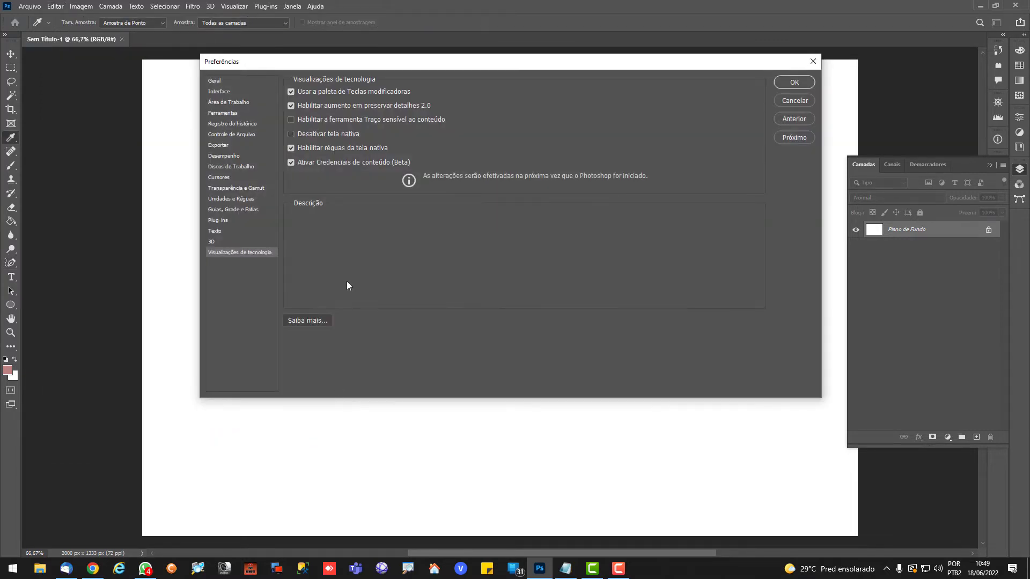
mouse_move(327, 117)
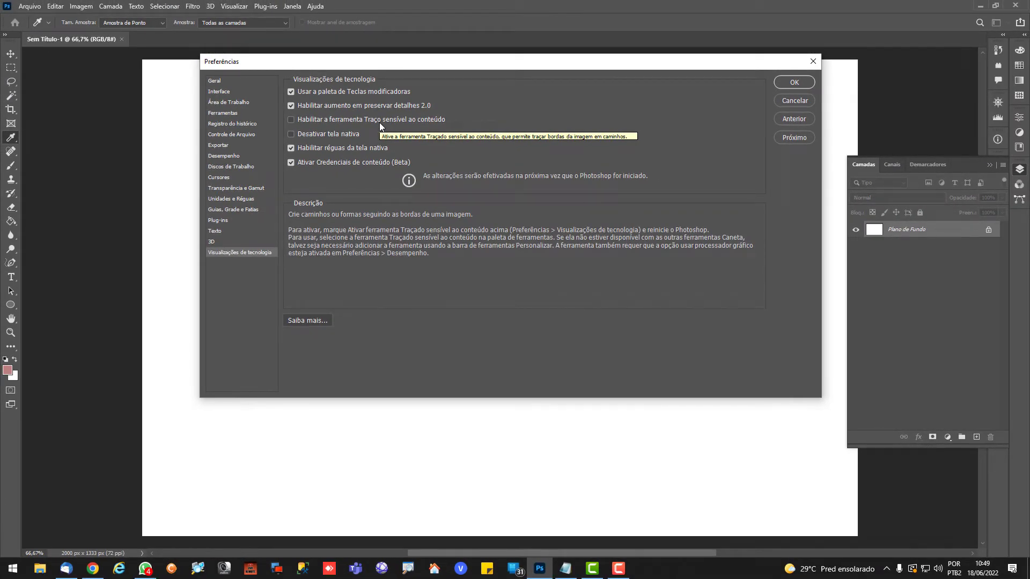
left_click(383, 120)
left_click(795, 85)
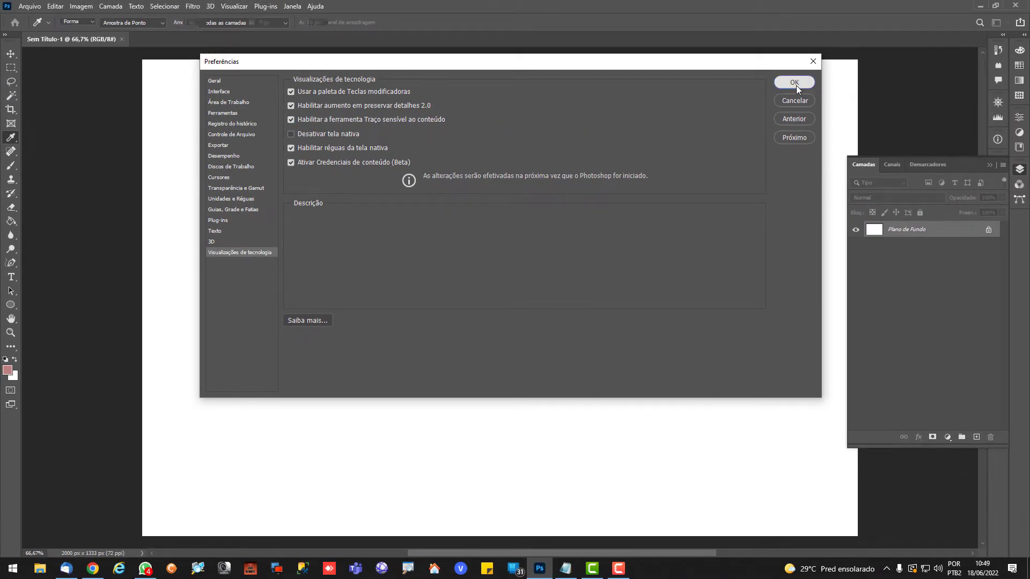
Restore the toolbar's default layout to add the Content-Aware Tracing tool to the pen group, and check that group
right_click(11, 265)
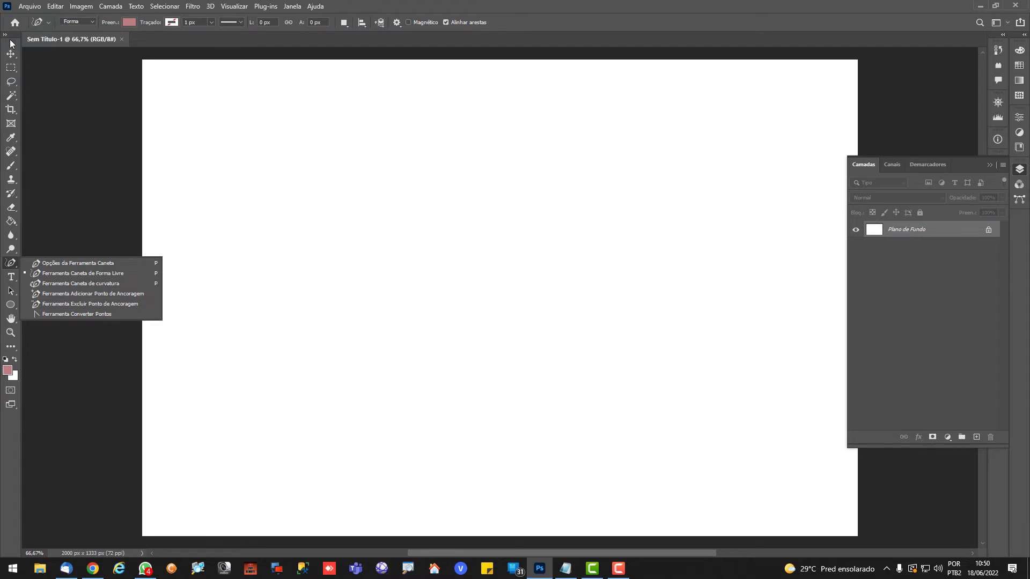
left_click(14, 268)
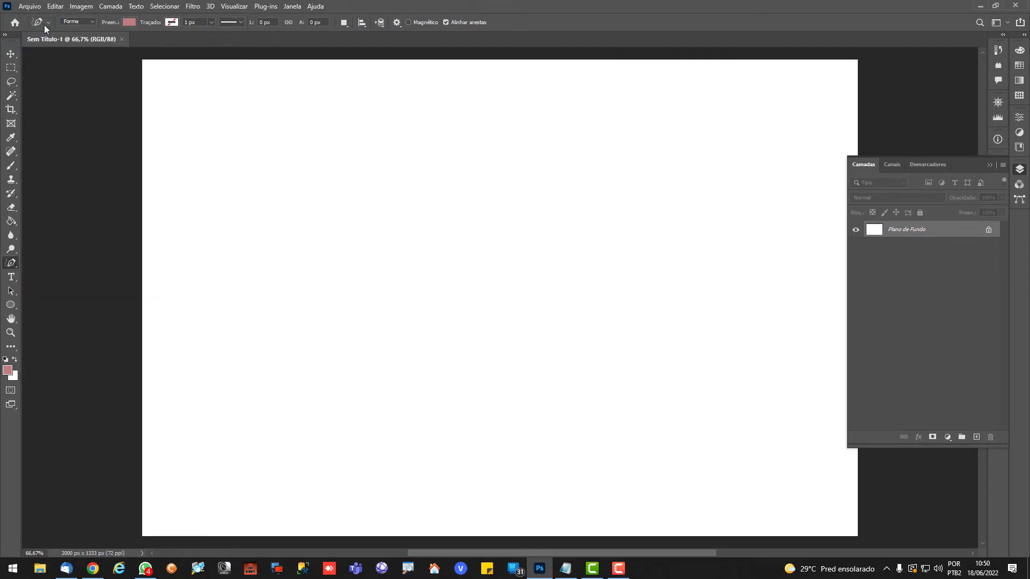
left_click(56, 6)
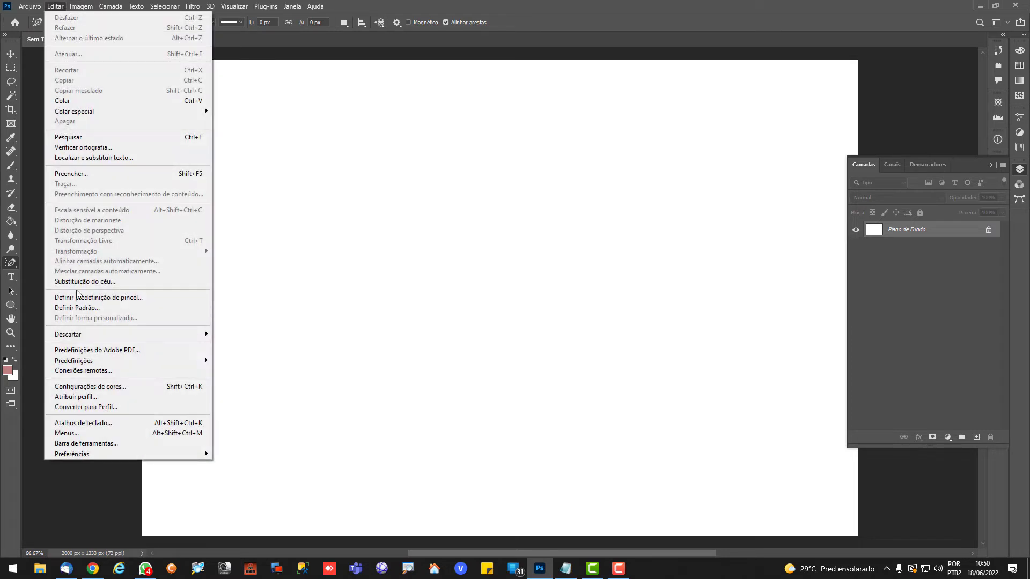
left_click(113, 445)
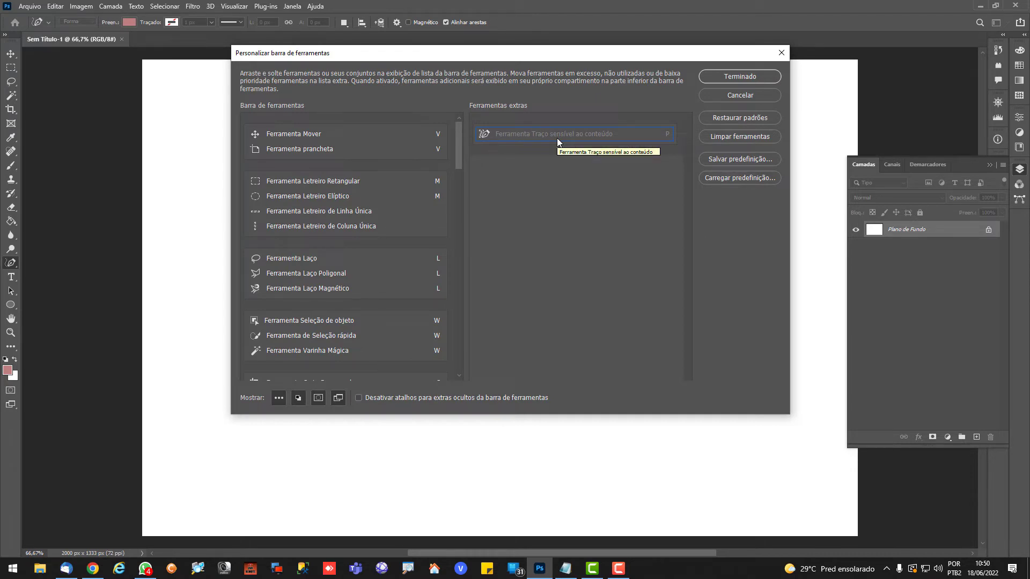
left_click_drag(557, 138, 581, 132)
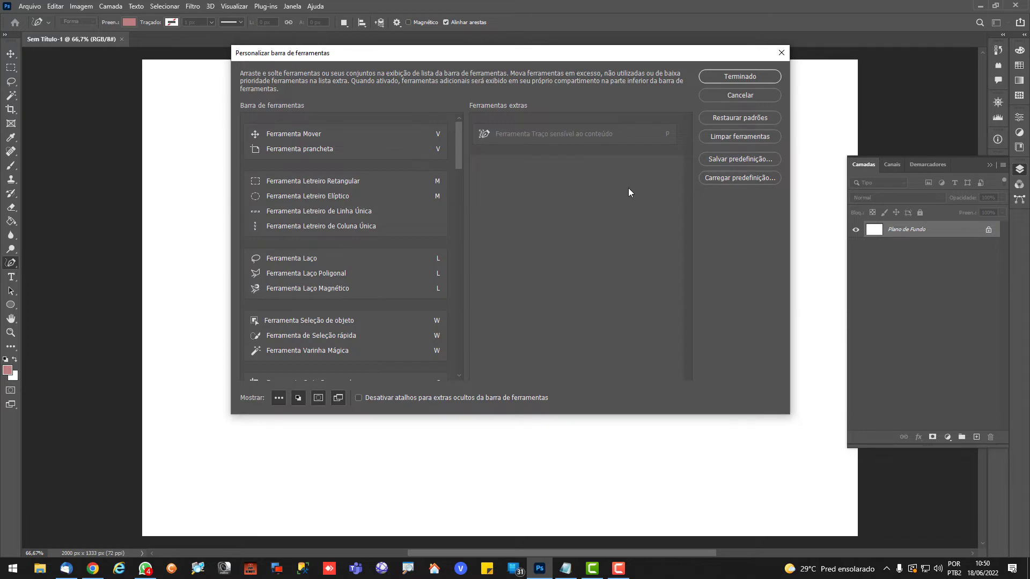
left_click(745, 118)
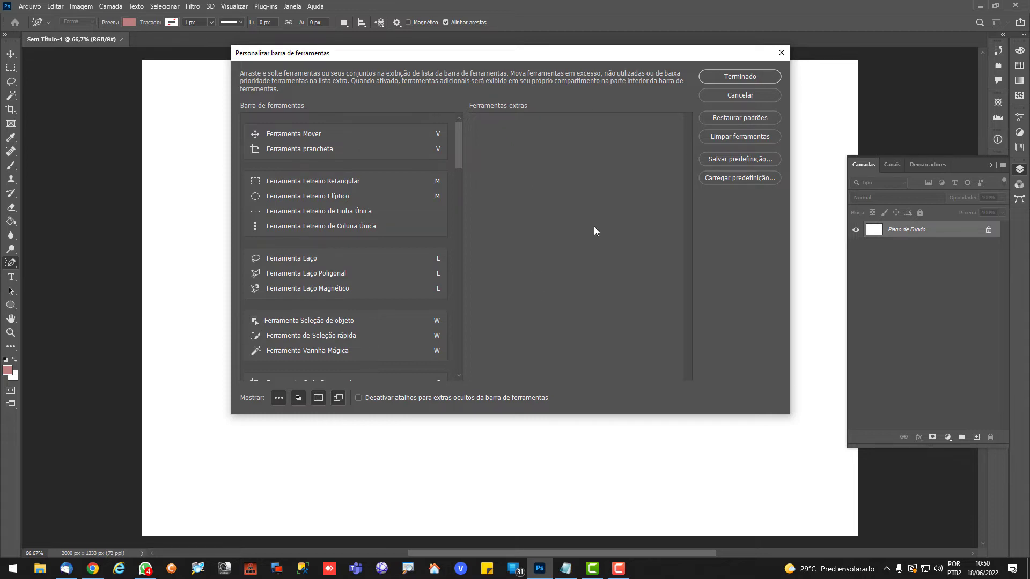
left_click(743, 78)
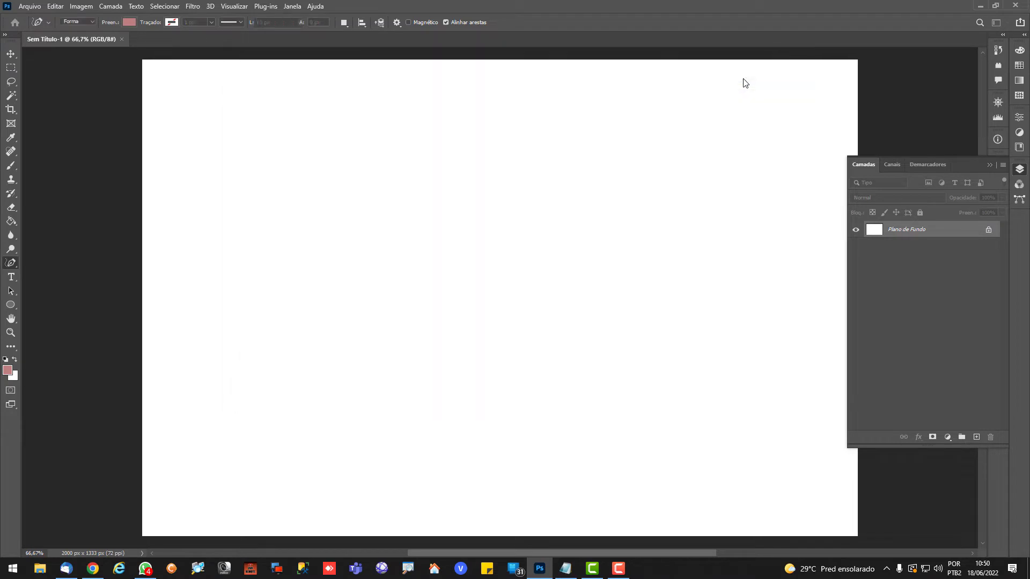
right_click(10, 263)
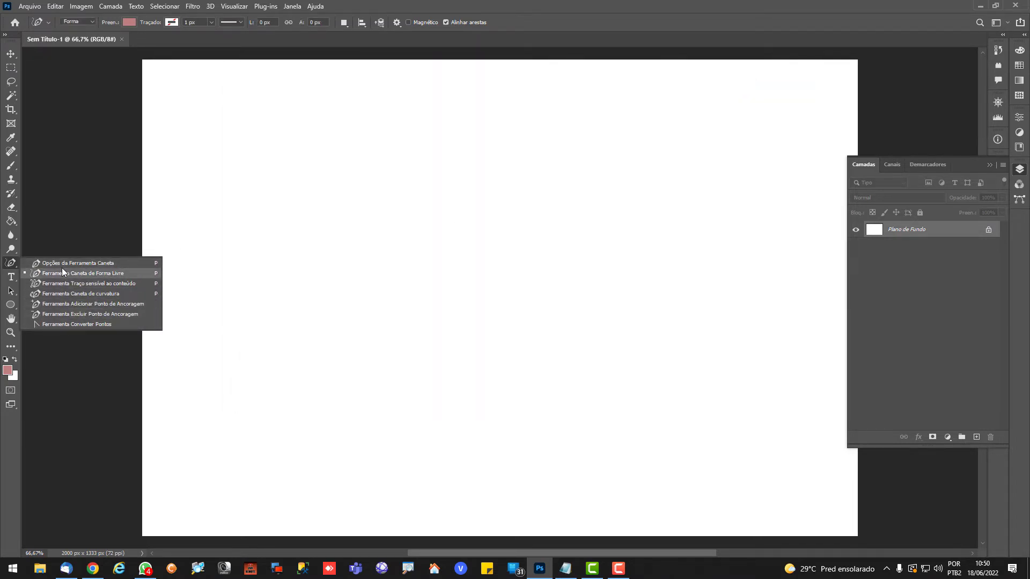
Switch to Chrome, copy the illustration of the woman in purple trousers, and paste it into the Photoshop document
left_click(10, 54)
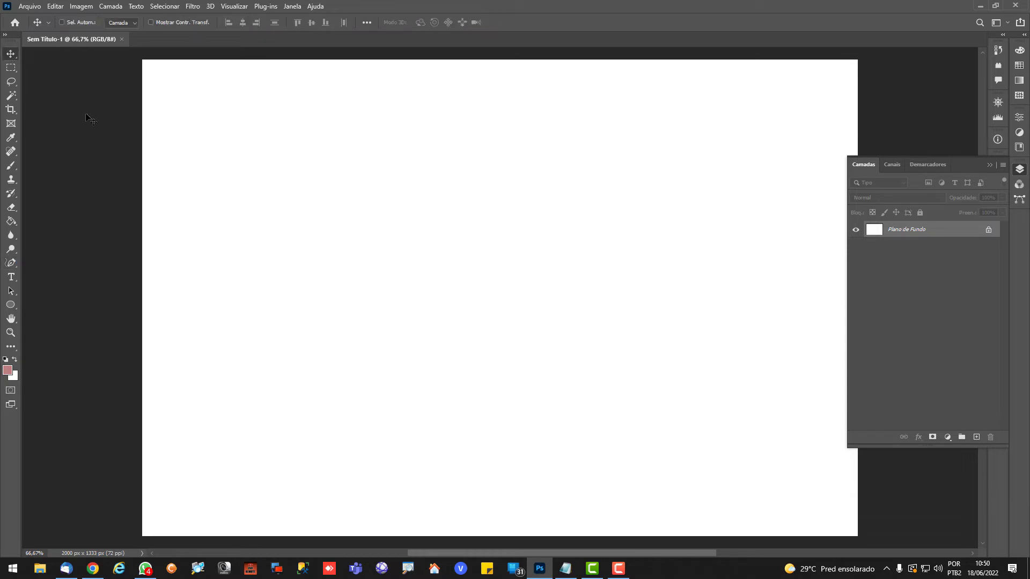
key("alt+Tab")
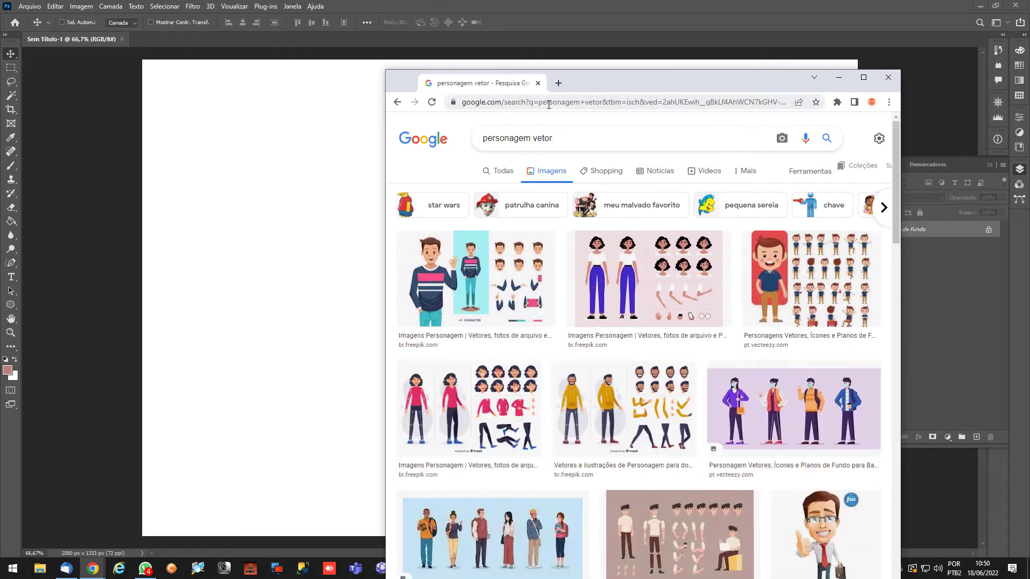
left_click(645, 259)
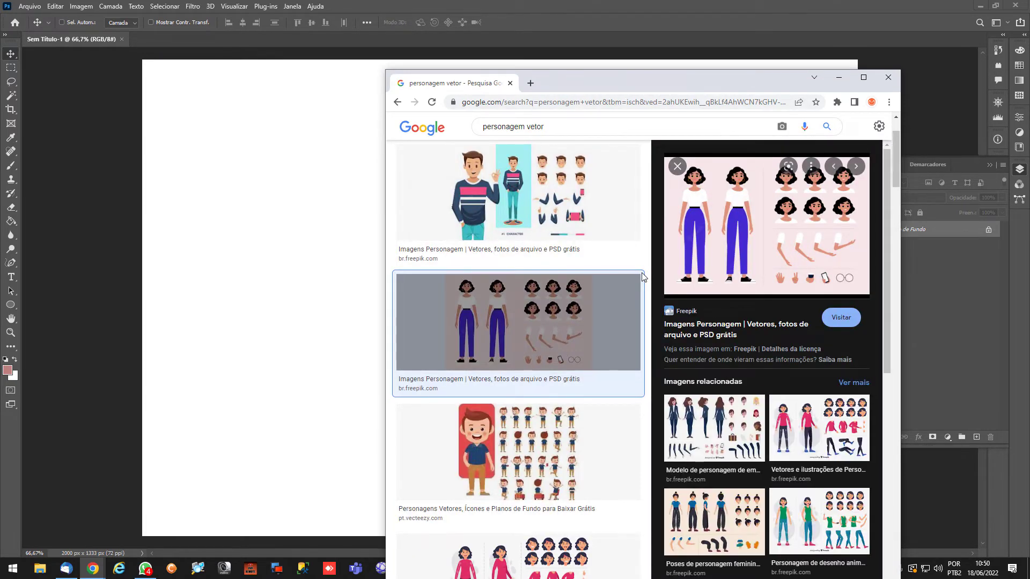
right_click(787, 230)
left_click(805, 349)
left_click(317, 214)
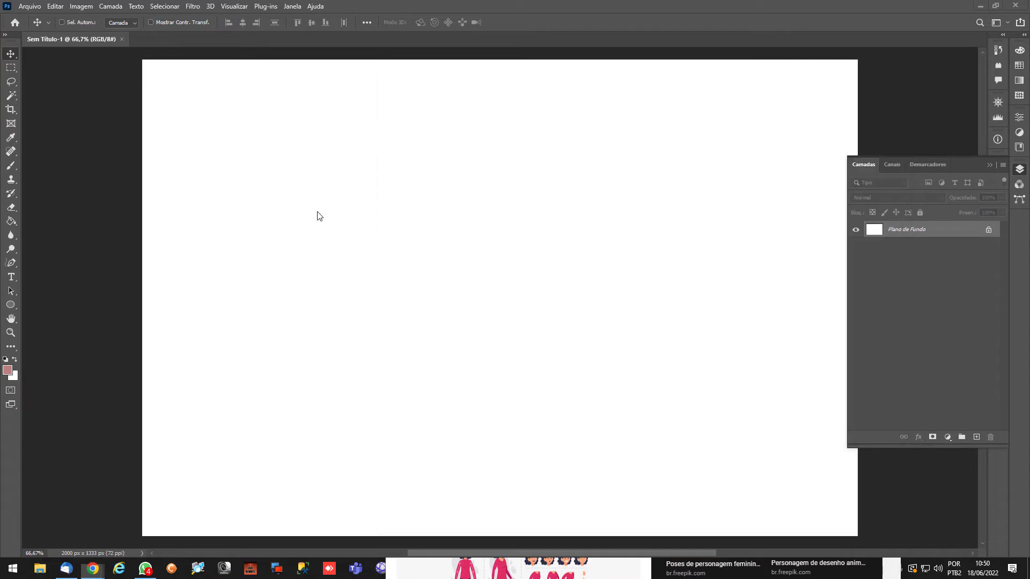
key("ctrl+v")
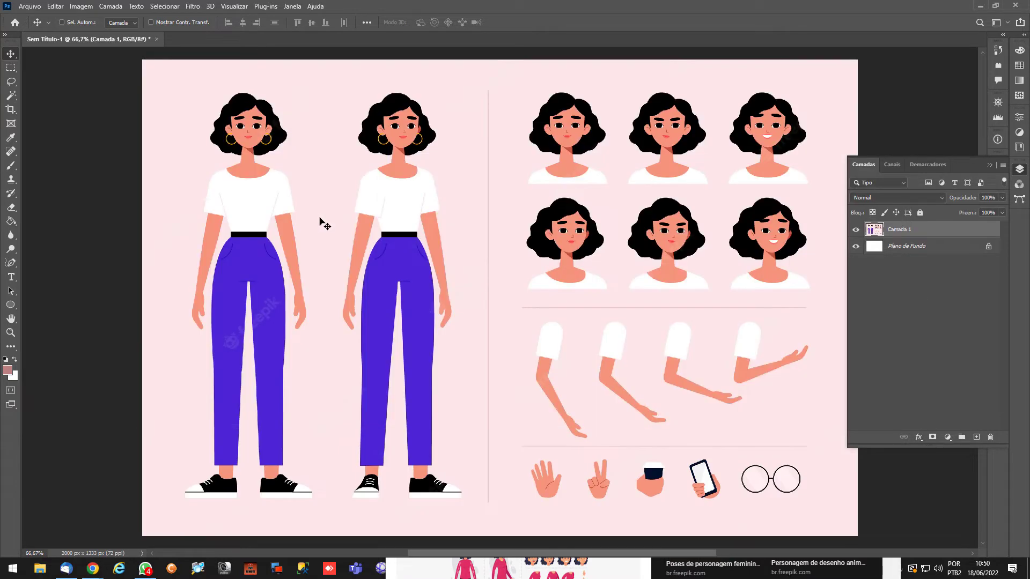
Choose the Content-Aware Tracing tool and try to trace the trousers of the second full-length figure
left_click(11, 263)
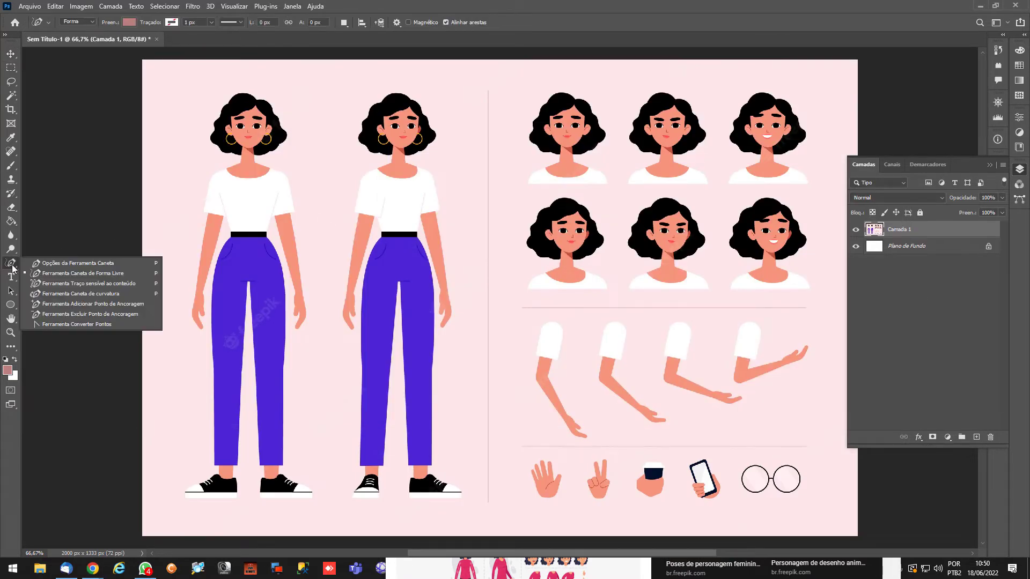
left_click(58, 284)
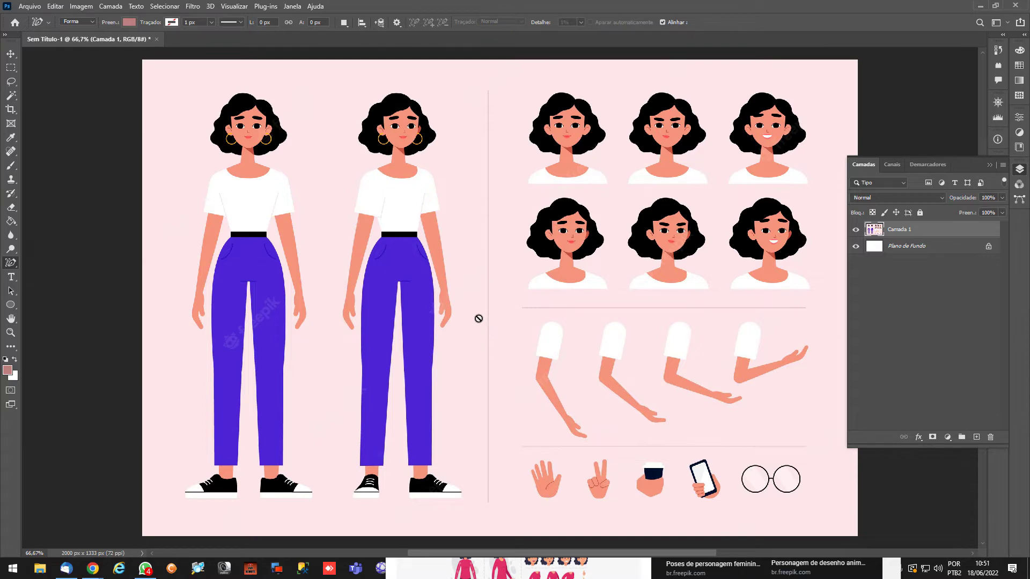
left_click(436, 278)
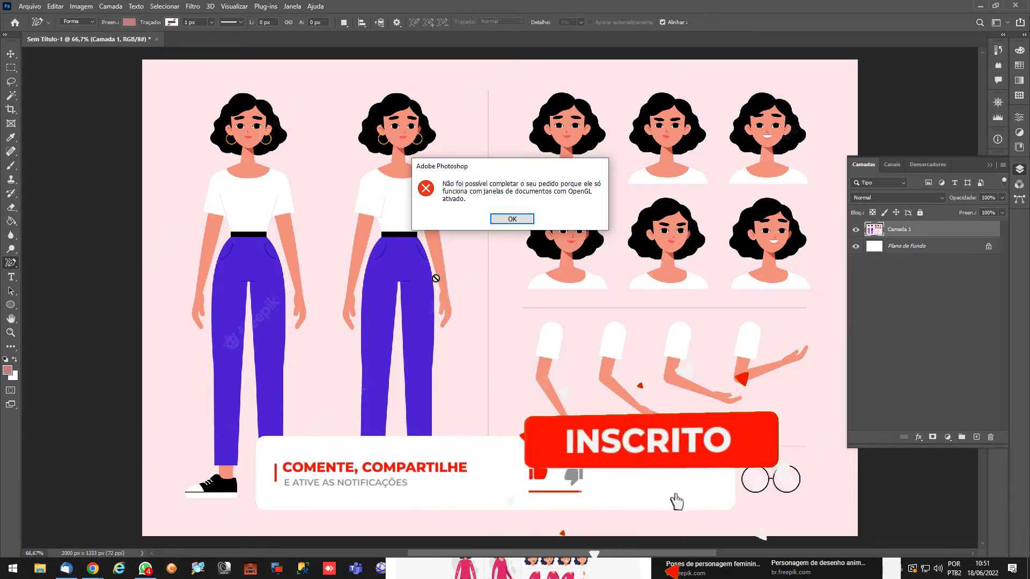
left_click(511, 217)
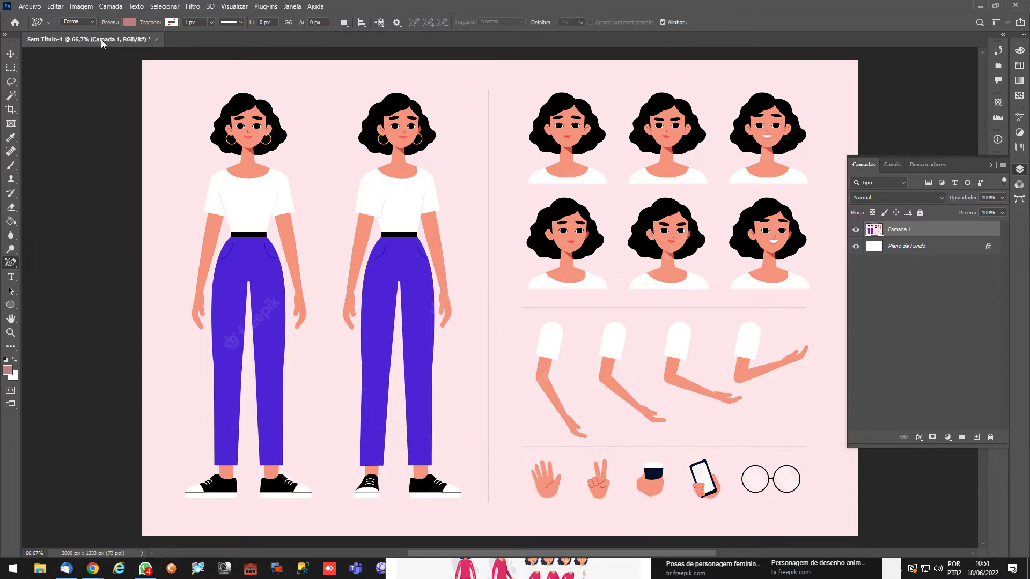
Turn on graphics processor use in the Performance preferences and accept the advanced settings with OpenCL enabled
left_click(55, 6)
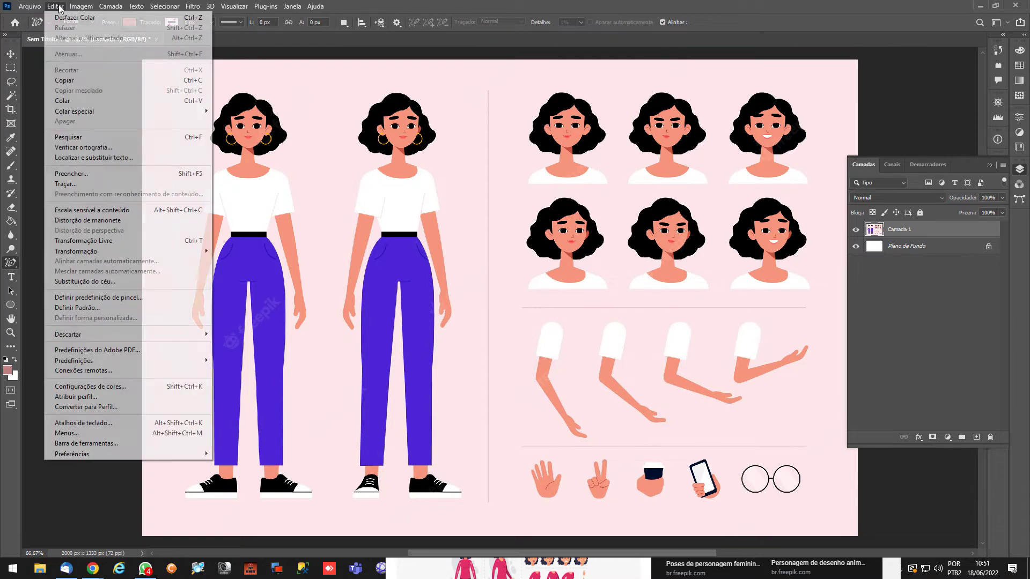
mouse_move(119, 455)
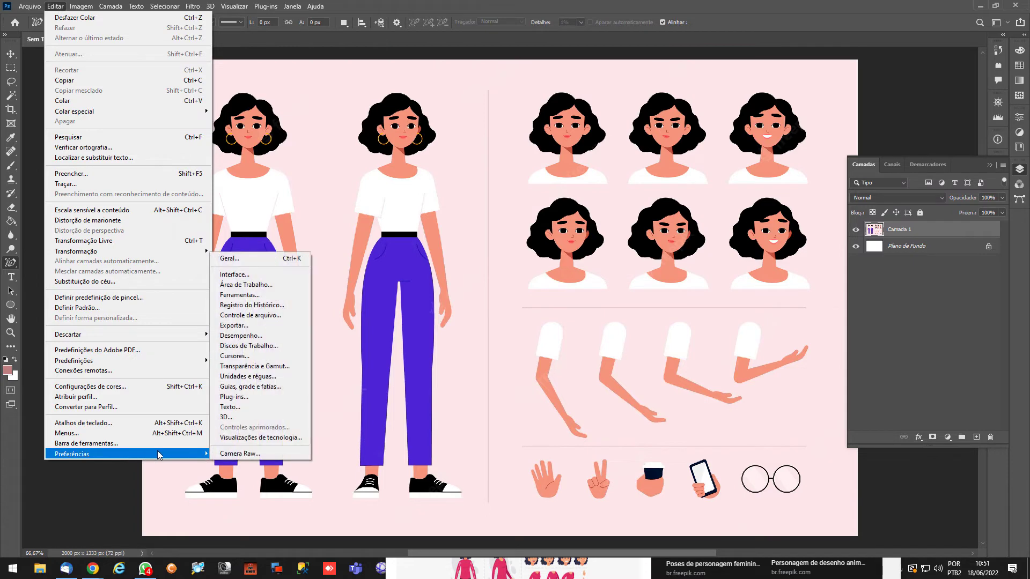
left_click(264, 337)
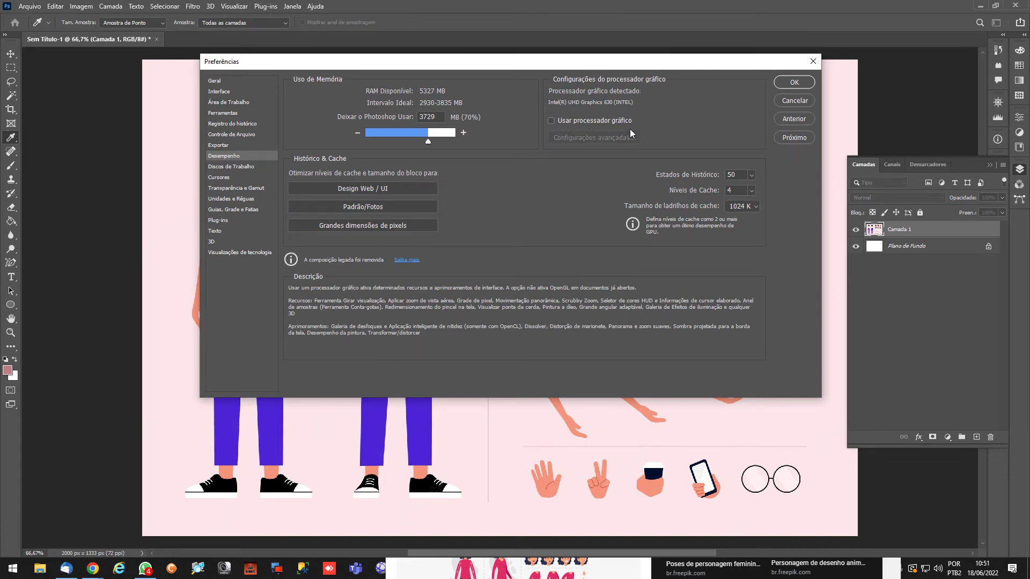
left_click(578, 120)
left_click(578, 138)
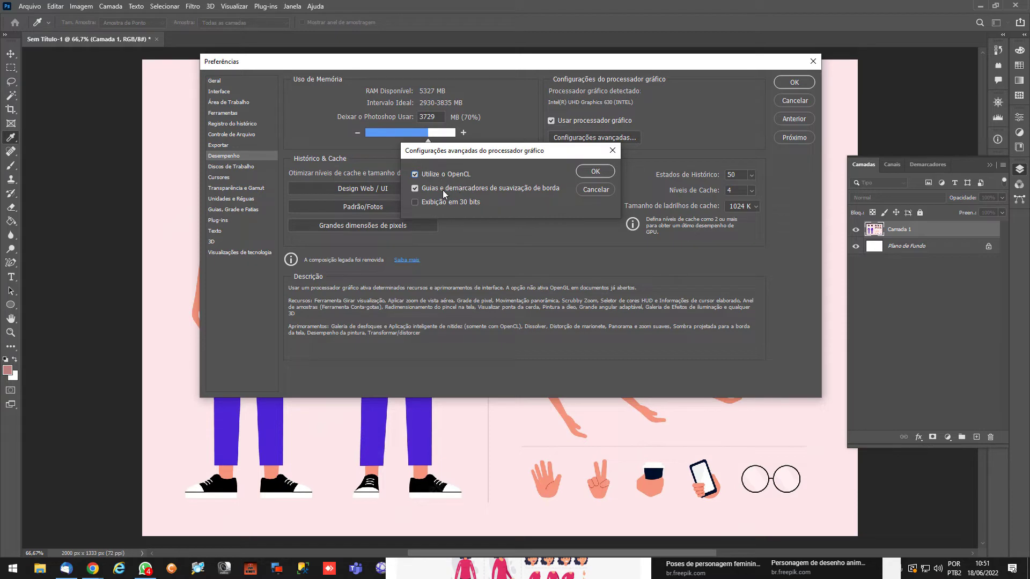
left_click(586, 177)
left_click(806, 85)
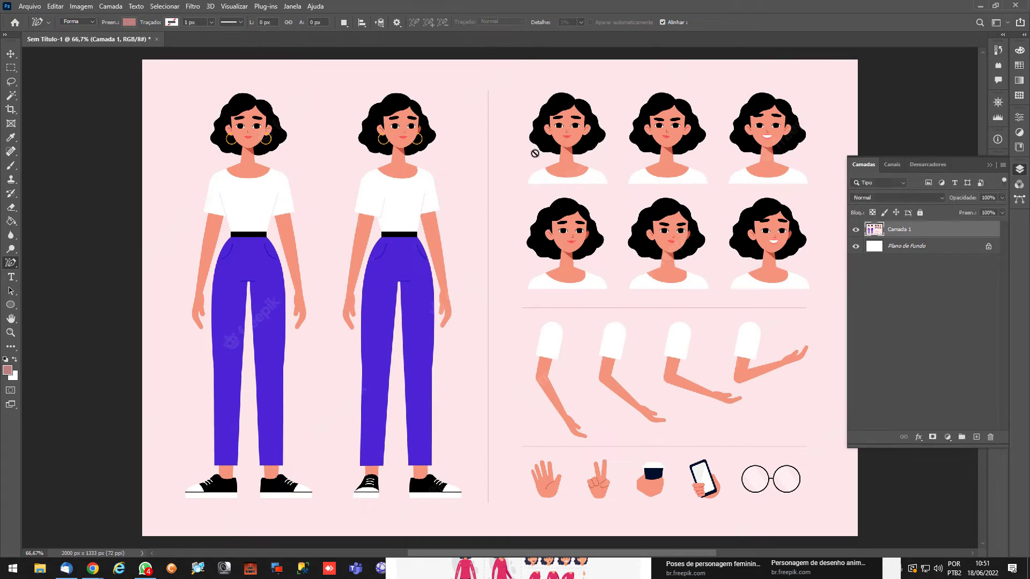
Retry the trace on the second full-length figure, and close Photoshop without saving the document along with the browser window
left_click(430, 223)
left_click(512, 218)
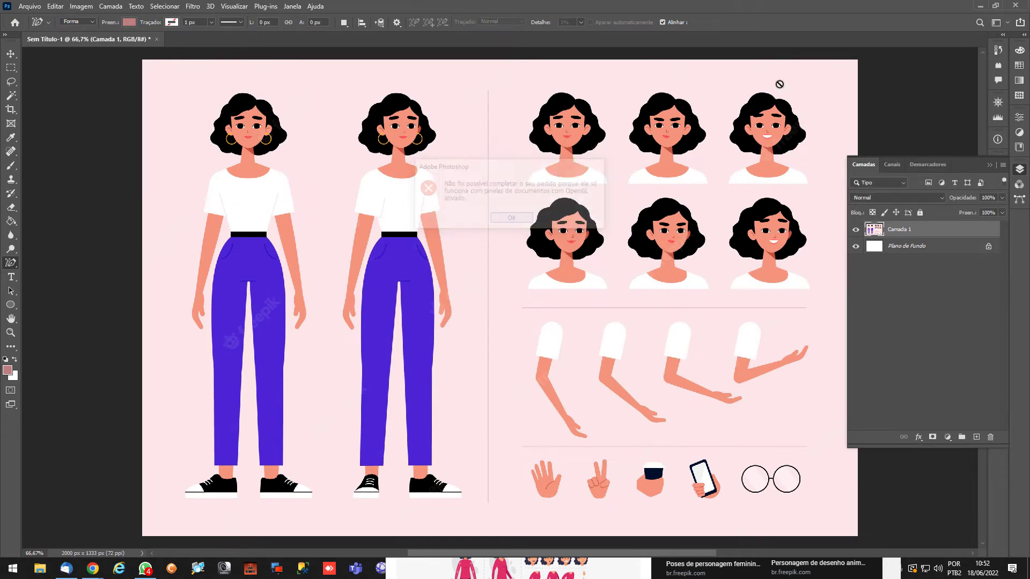
left_click(1015, 6)
left_click(527, 217)
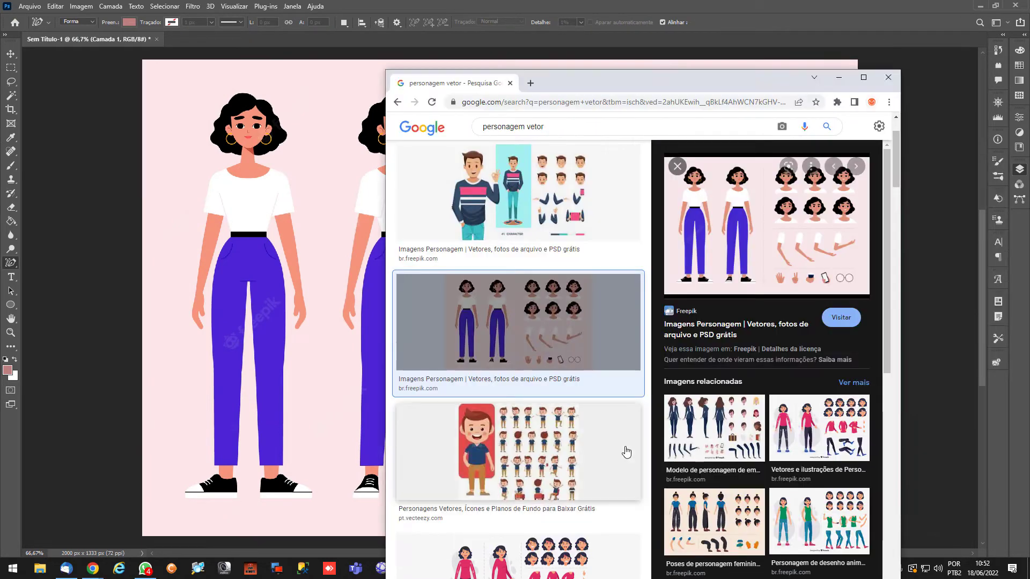
left_click(888, 79)
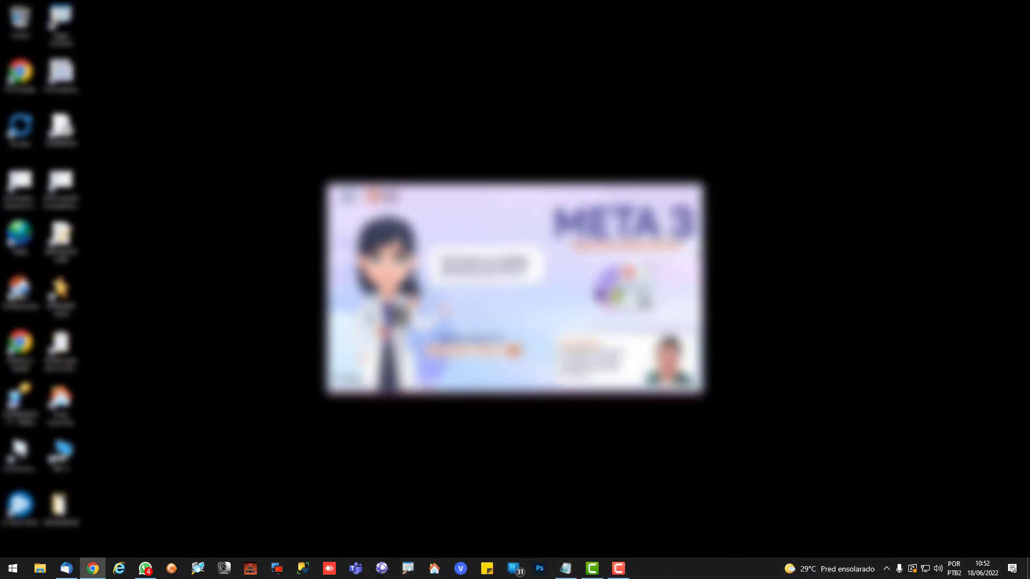
Relaunch Photoshop and create a new 2000 x 1333 px RGB document at 72 ppi with a white background
left_click(540, 570)
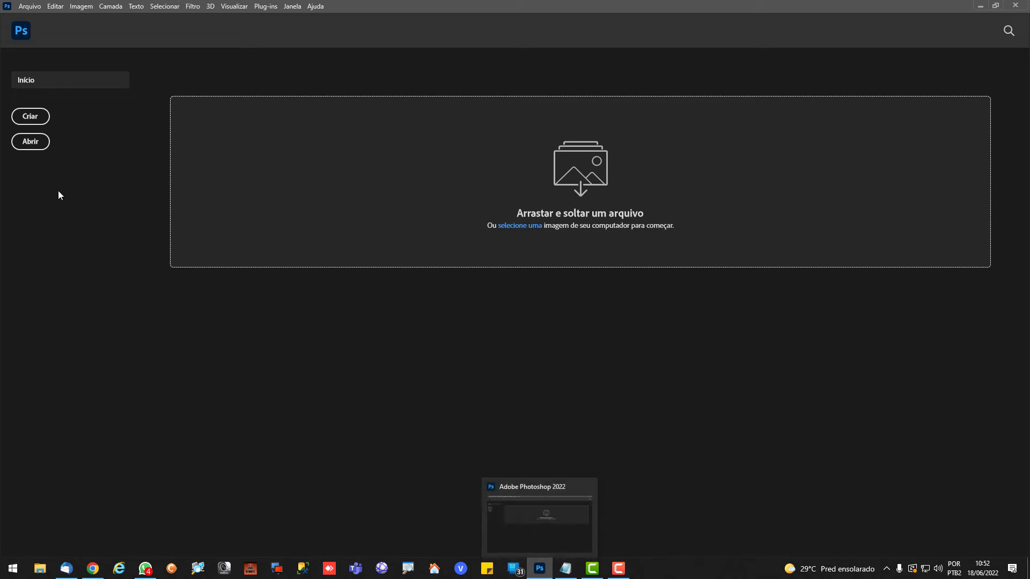
left_click(33, 115)
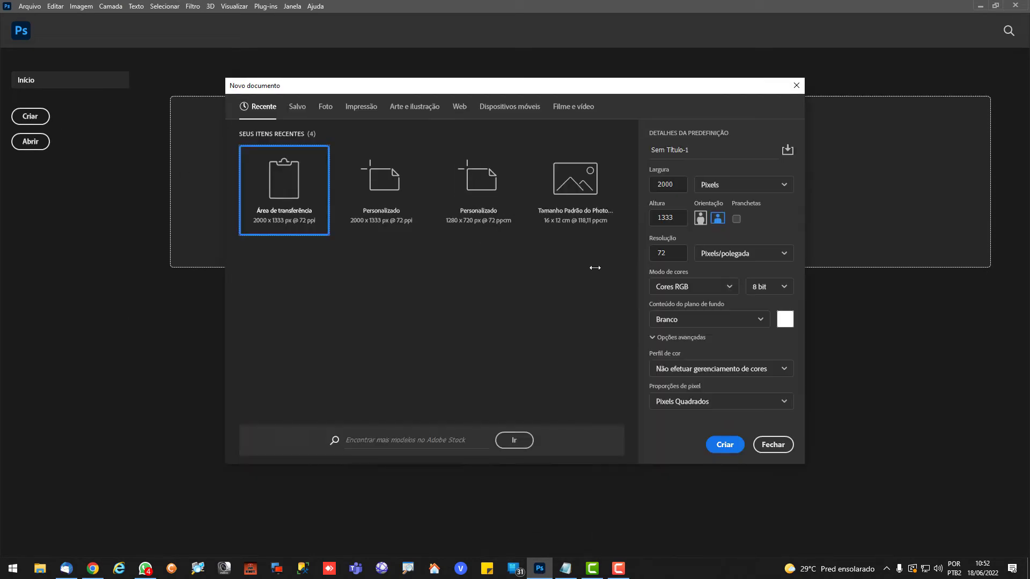
left_click(721, 444)
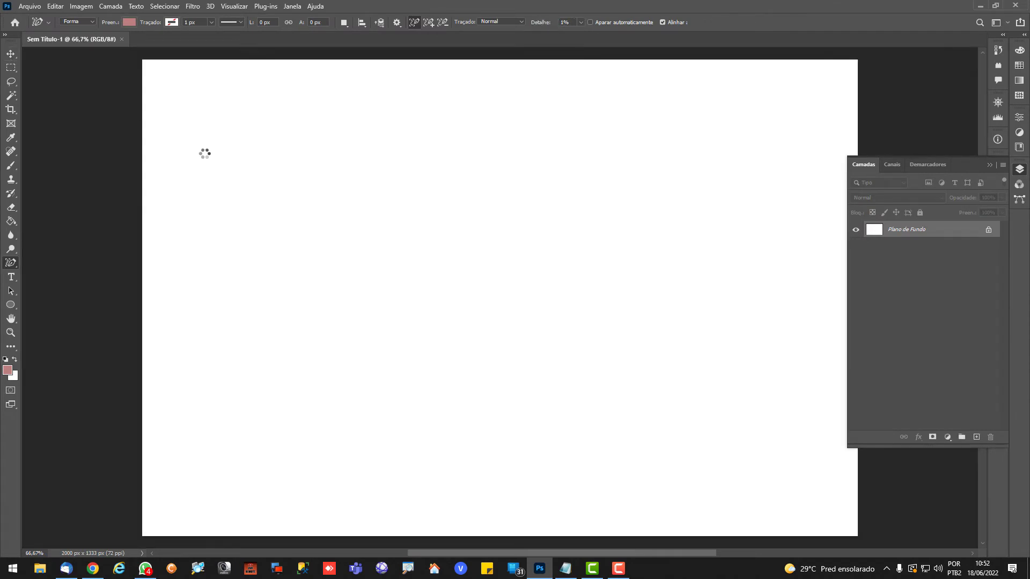
Paste the character illustration into the document and trace both arms of the first full-length figure as filled shapes
key("ctrl+v")
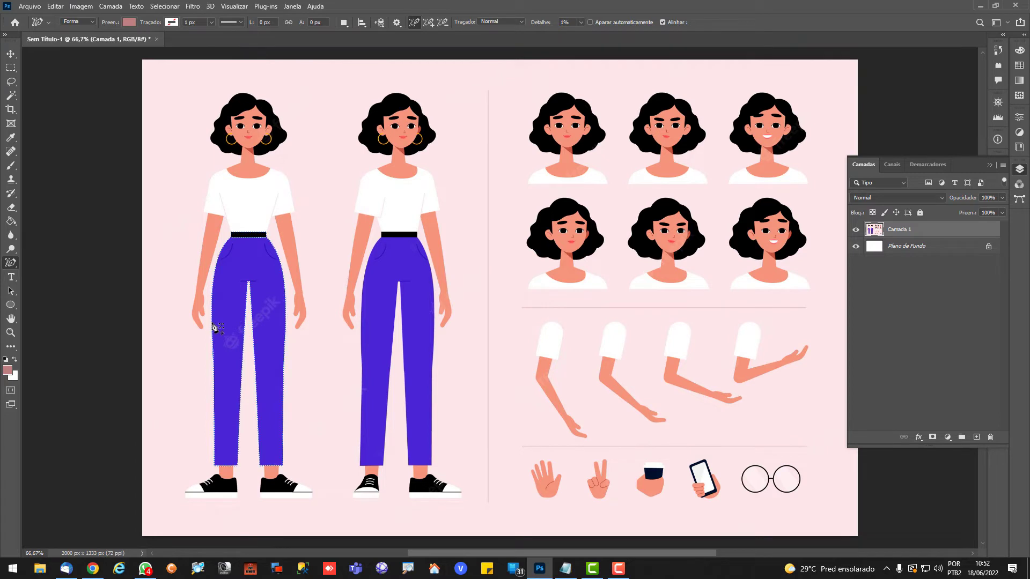
scroll(185, 337, "up", 3)
scroll(185, 337, "up", 6)
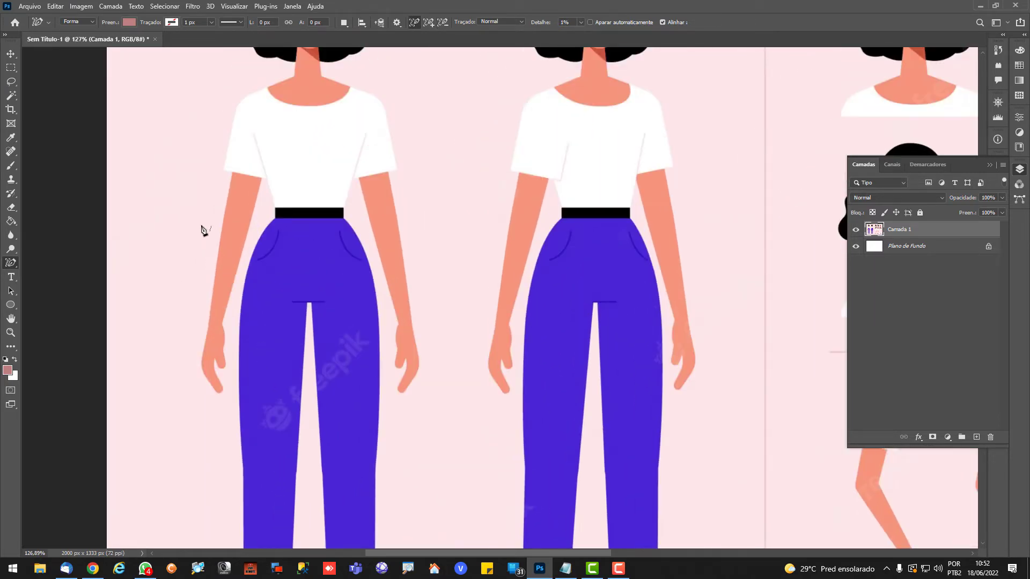
left_click(231, 201)
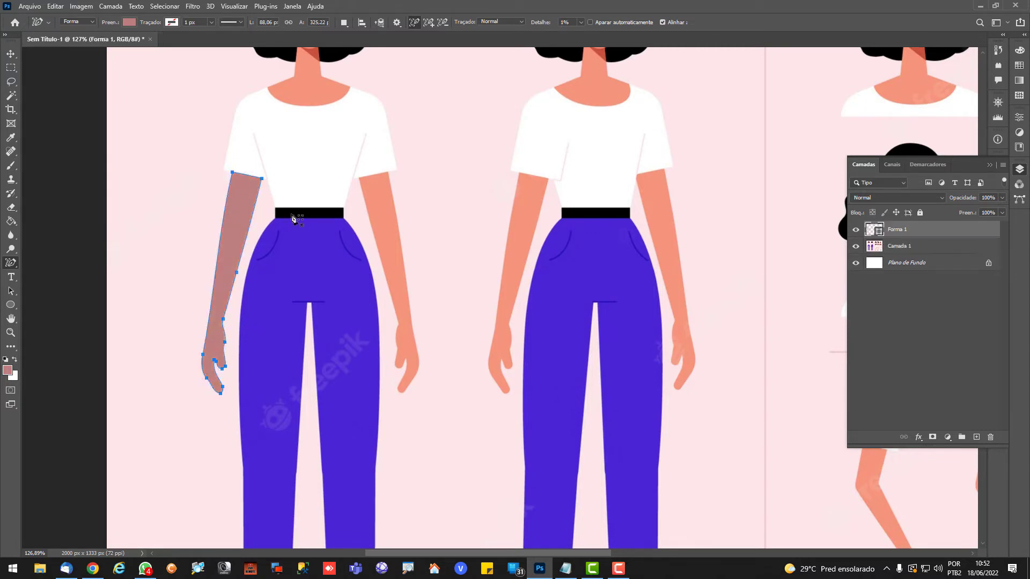
left_click(370, 219)
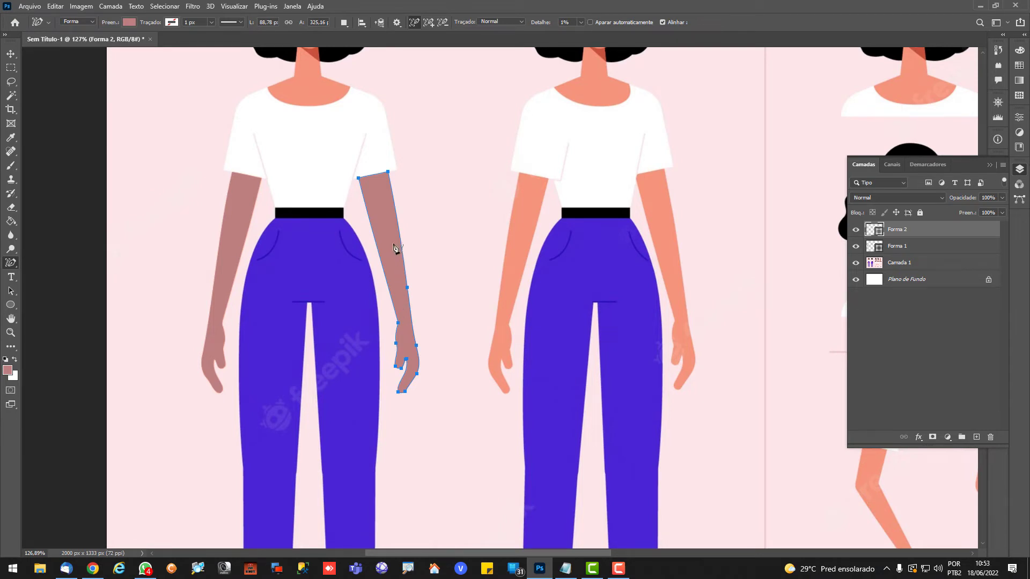
Define the last traced arm of the first figure as a custom shape named "braço"
right_click(389, 230)
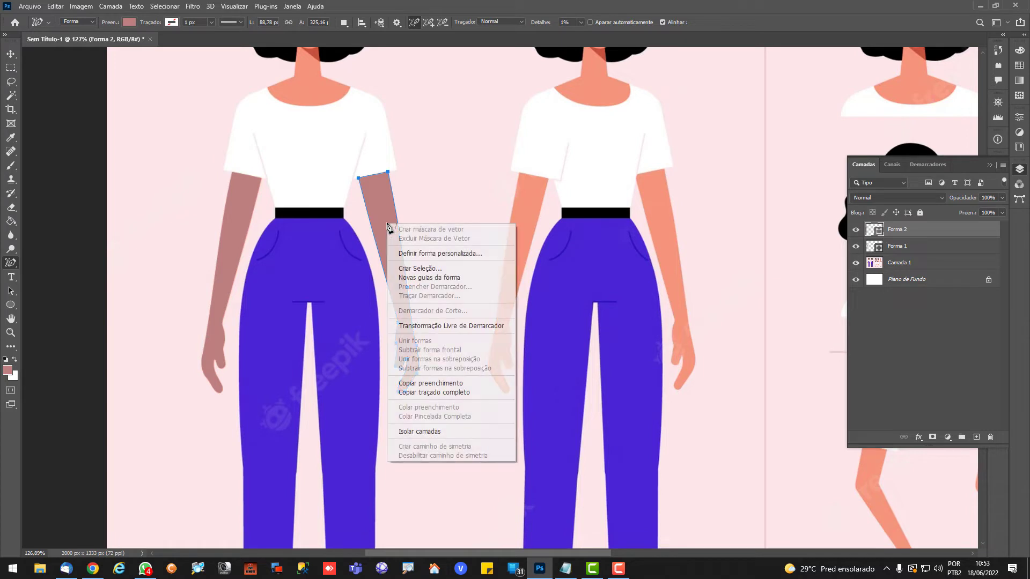
left_click(424, 254)
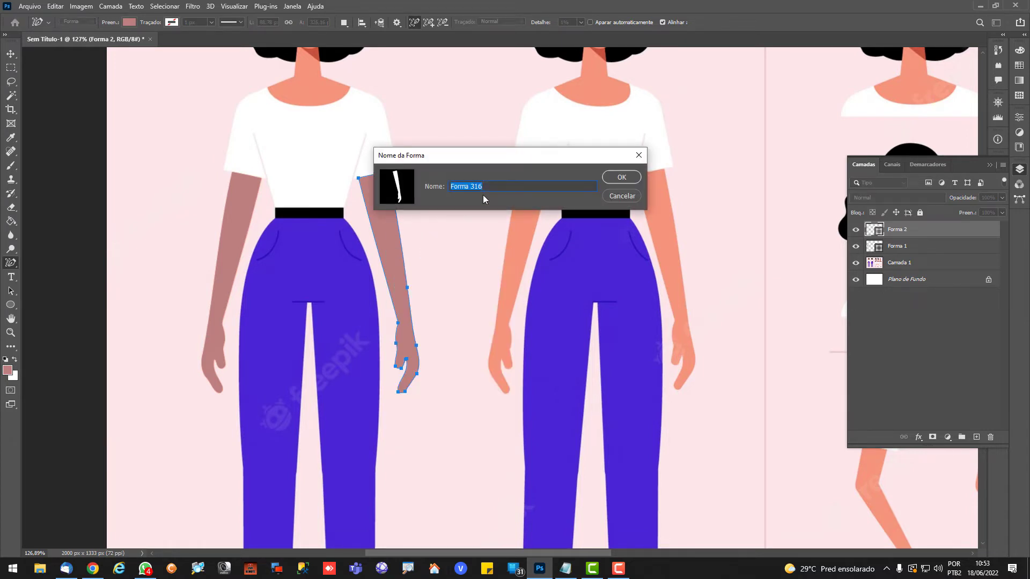
type("braço")
key("Return")
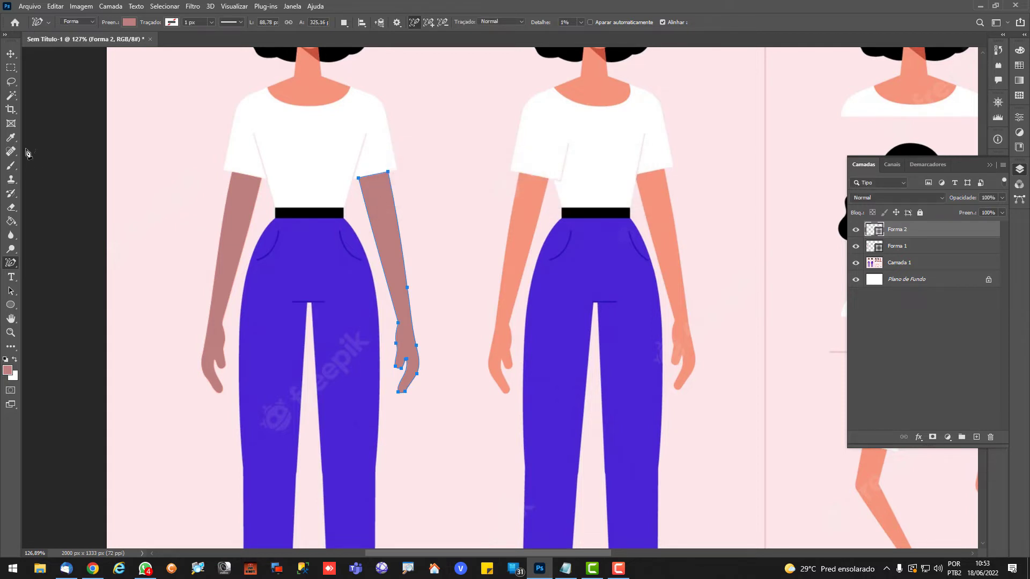
Place the saved arm with the Custom Shape tool between the two full-length figures, at 88,78 x 325,16 px
left_click(10, 304)
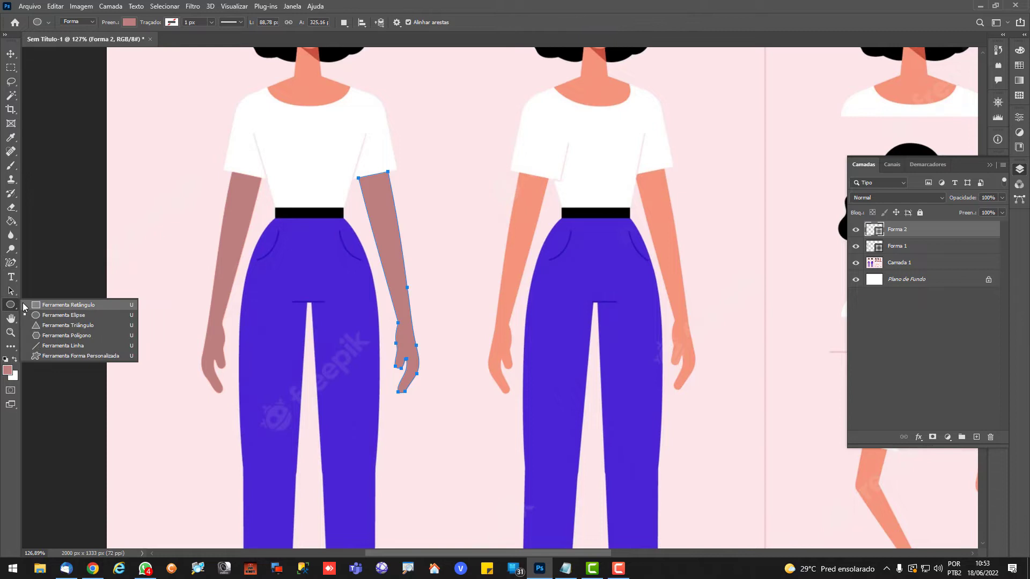
left_click(75, 355)
left_click(446, 22)
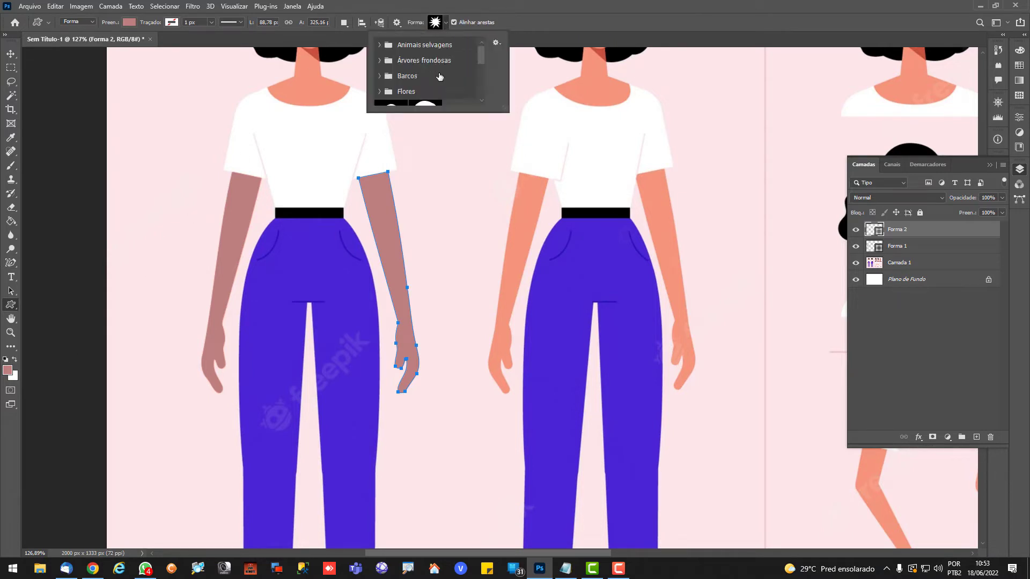
scroll(429, 81, "down", 5)
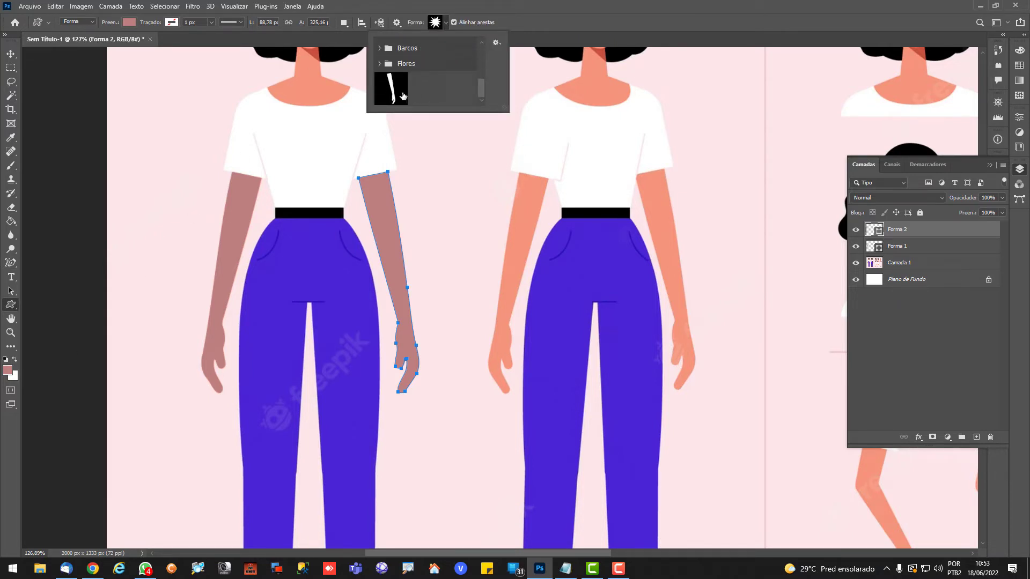
left_click(403, 96)
left_click(494, 199)
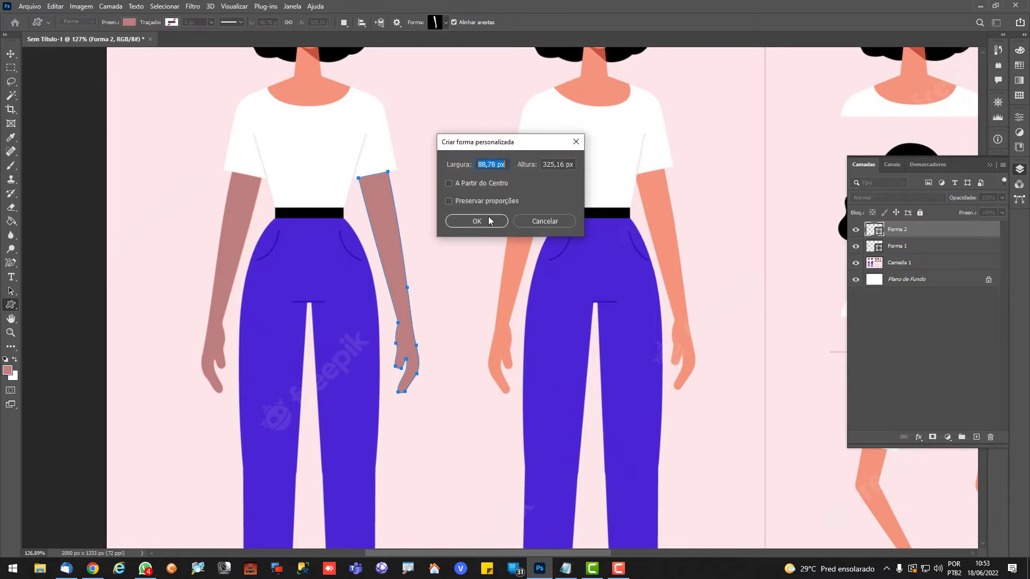
left_click(492, 220)
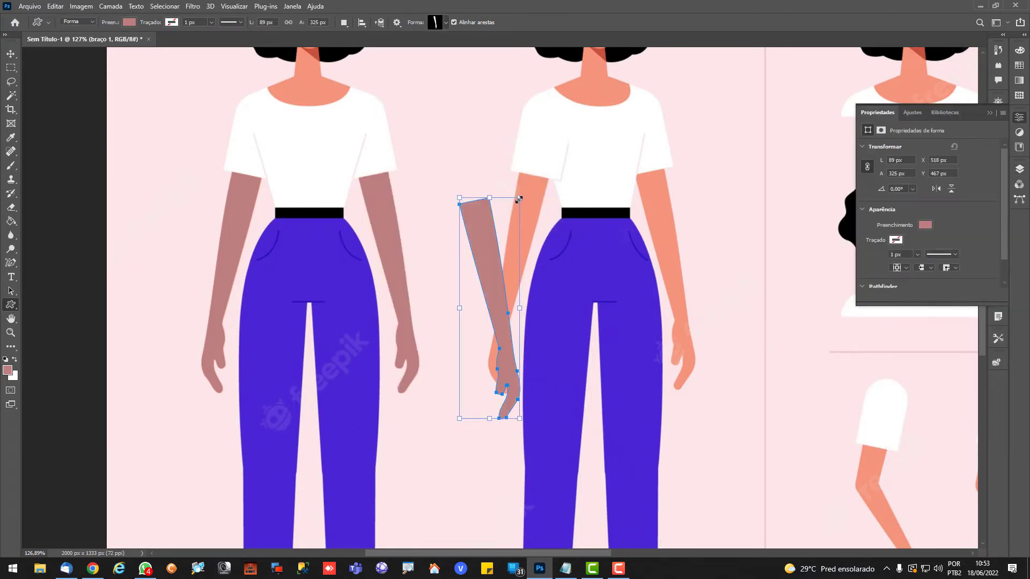
Enlarge the placed arm shape over the second full-length figure to about 409 x 792 px
left_click_drag(519, 200, 675, 56)
scroll(691, 204, "right", 3)
scroll(691, 204, "down", 2)
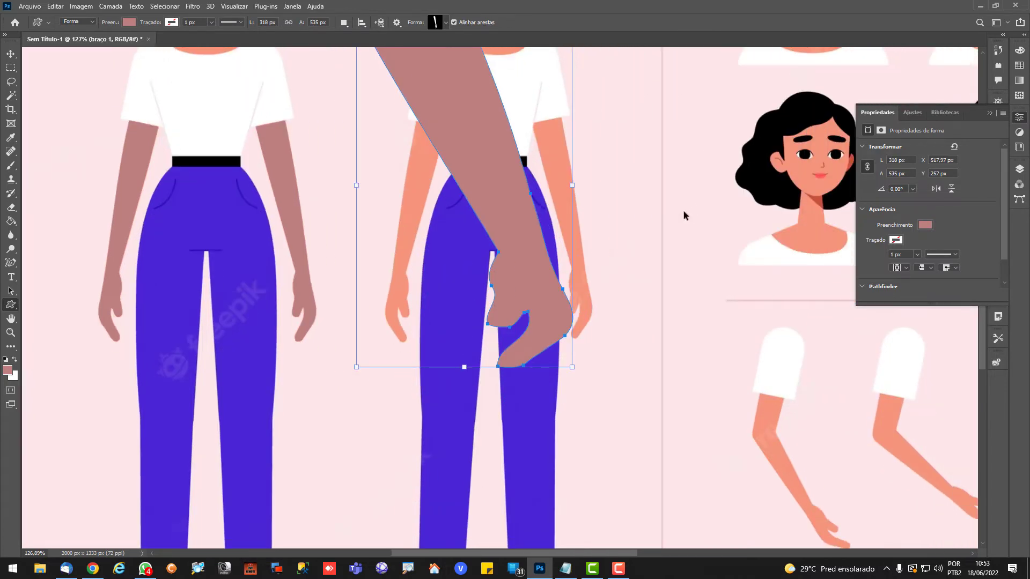
scroll(536, 198, "right", 3)
scroll(532, 199, "down", 5)
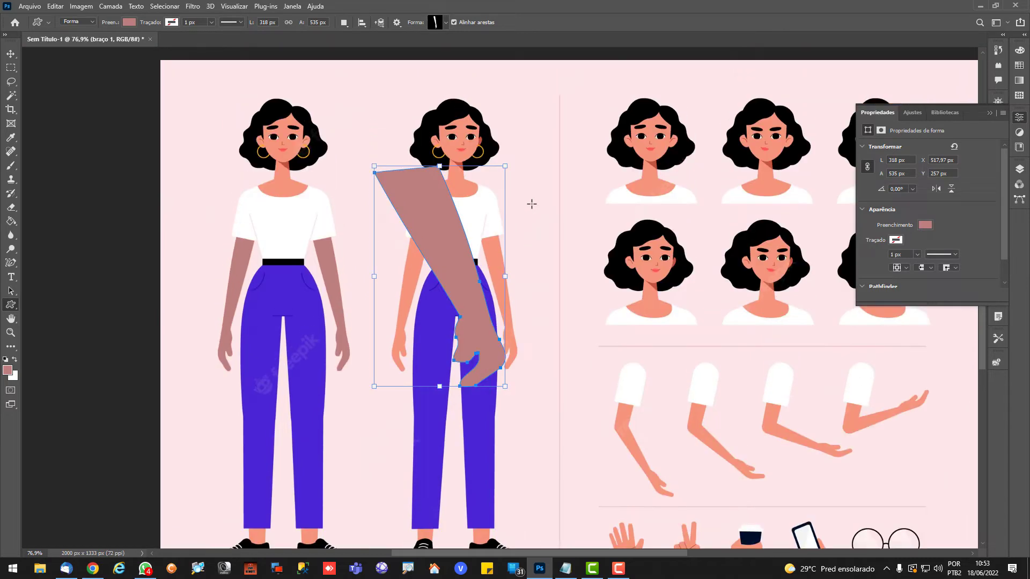
left_click_drag(504, 167, 542, 77)
Trace the hair of the first head in the second row of portraits with the Content-Aware Tracing tool
scroll(487, 207, "up", 5)
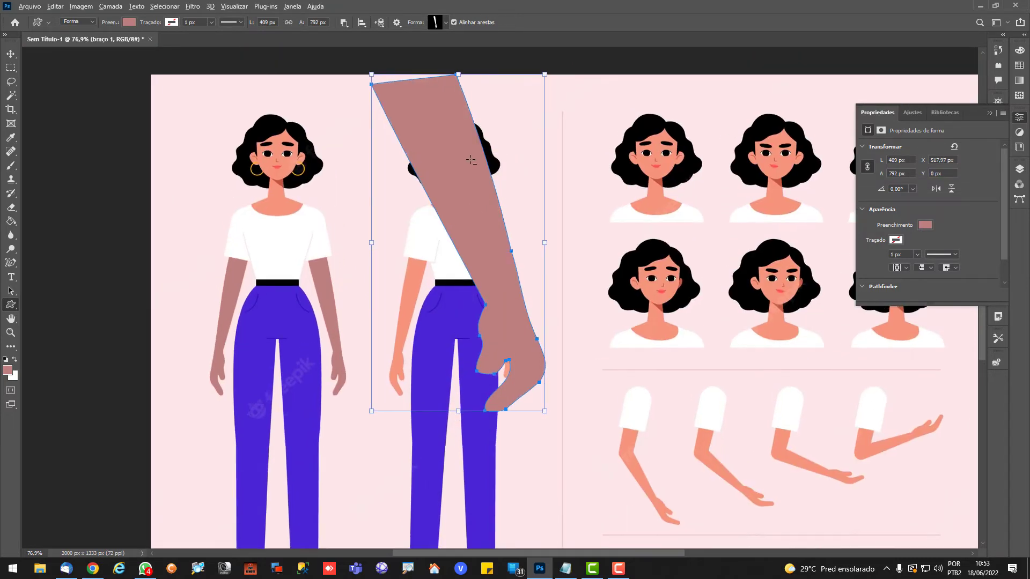
scroll(369, 288, "up", 1)
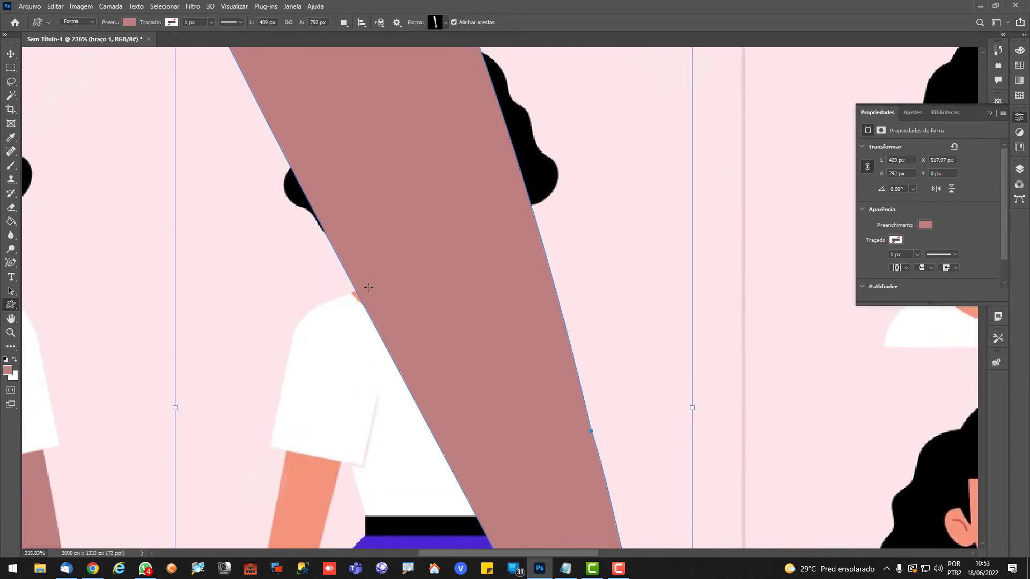
scroll(571, 268, "down", 1)
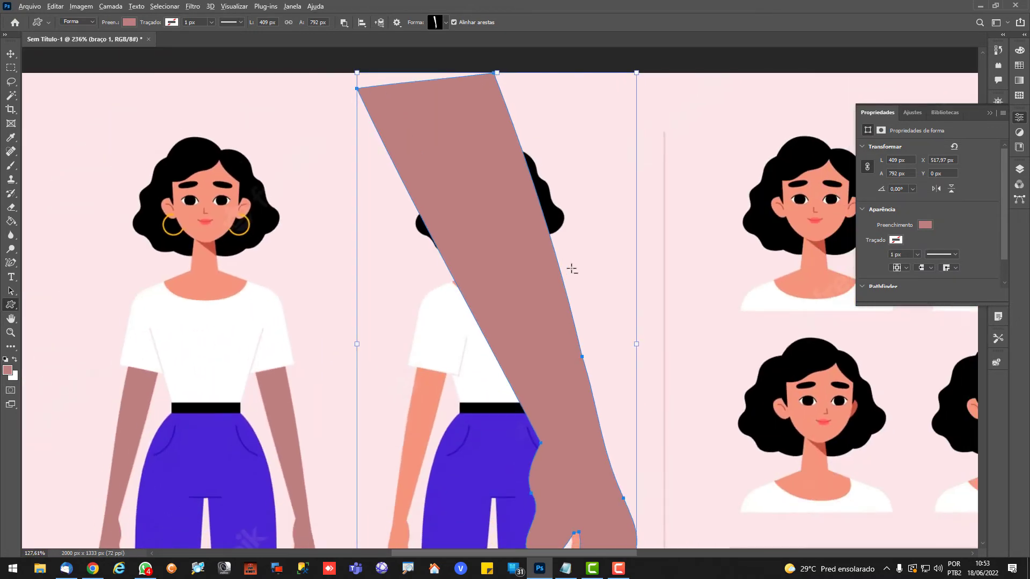
scroll(571, 269, "down", 2)
scroll(571, 269, "down", 1)
scroll(571, 270, "right", 5)
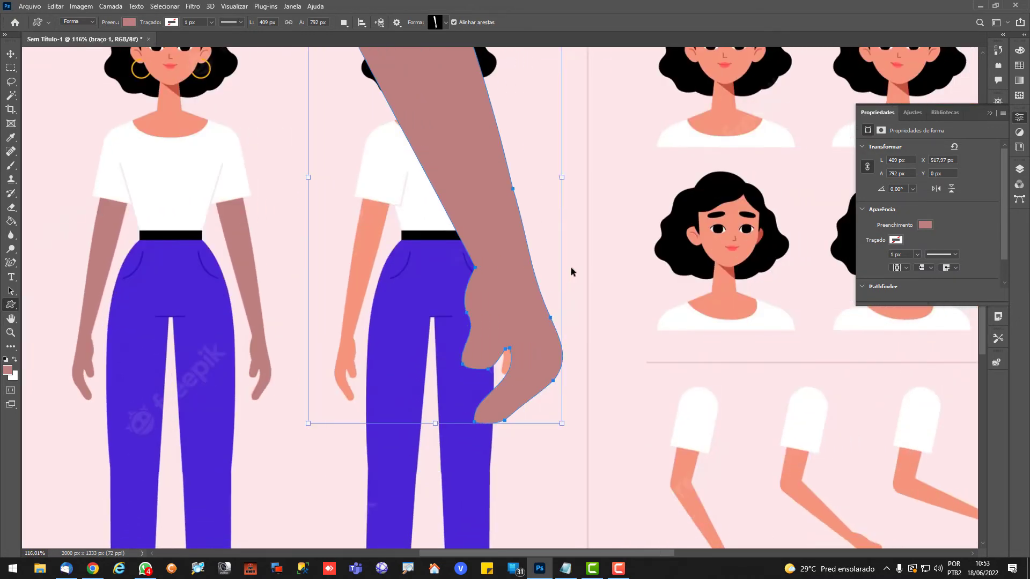
scroll(508, 239, "up", 7)
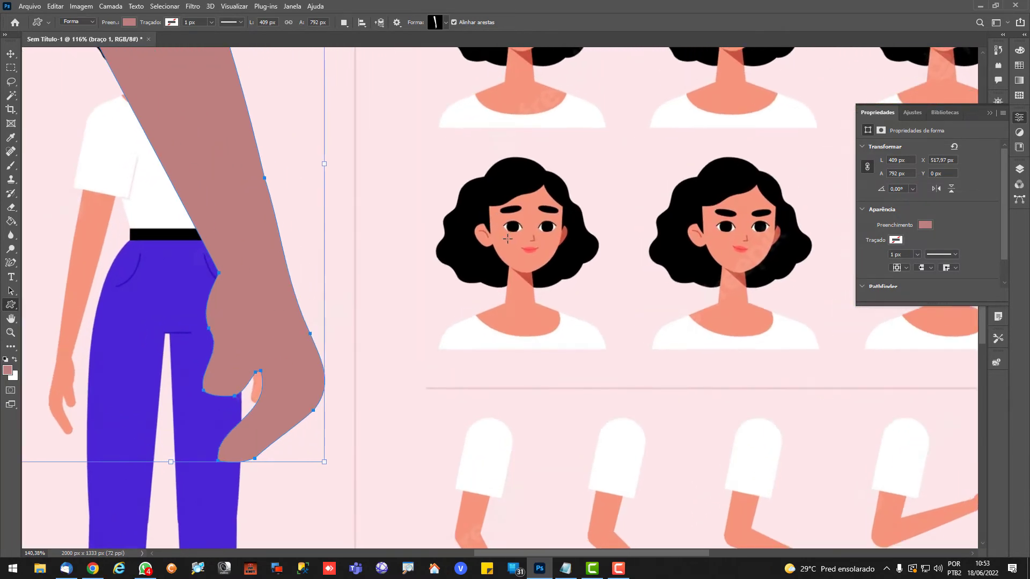
scroll(508, 240, "up", 3)
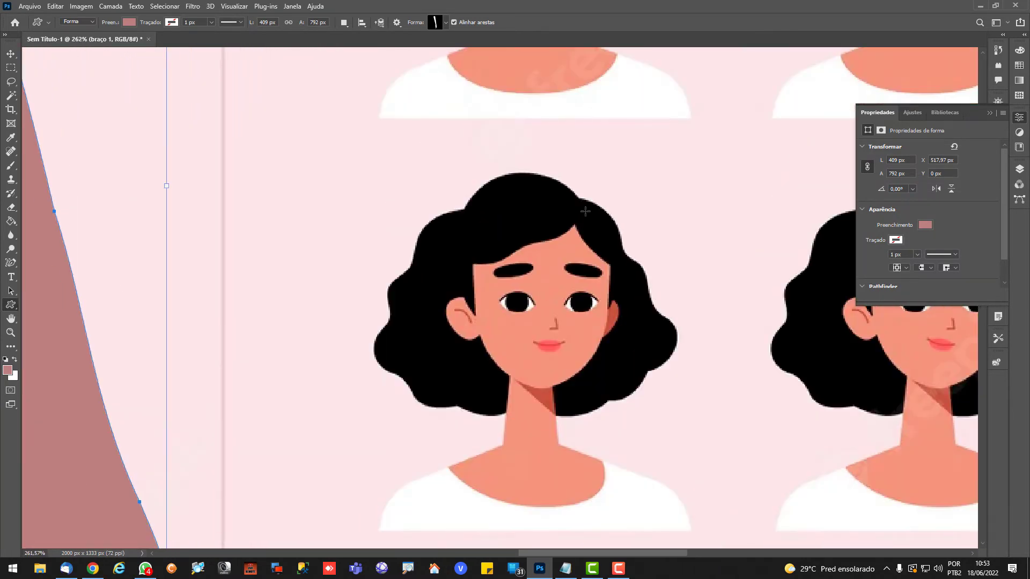
left_click(11, 265)
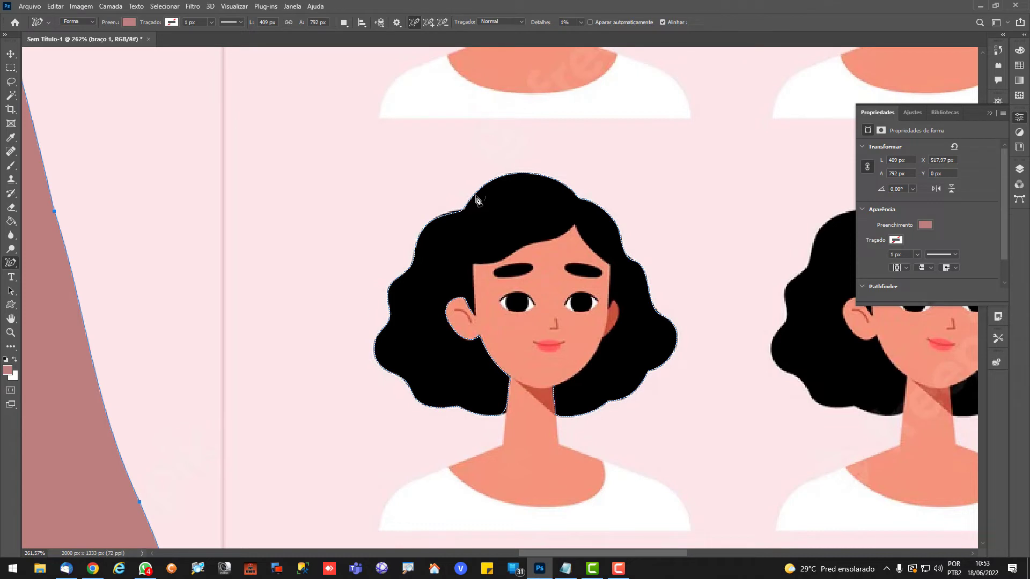
left_click(476, 200)
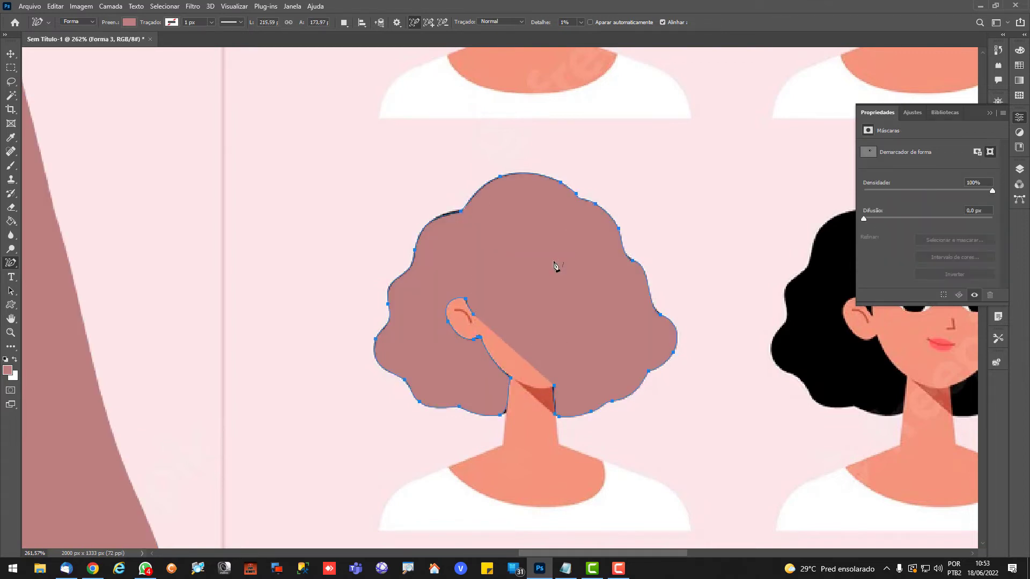
Remove the traced hair shape's fill and extend its path along the jaw edge between the ear and the neck
left_click(129, 23)
left_click(67, 43)
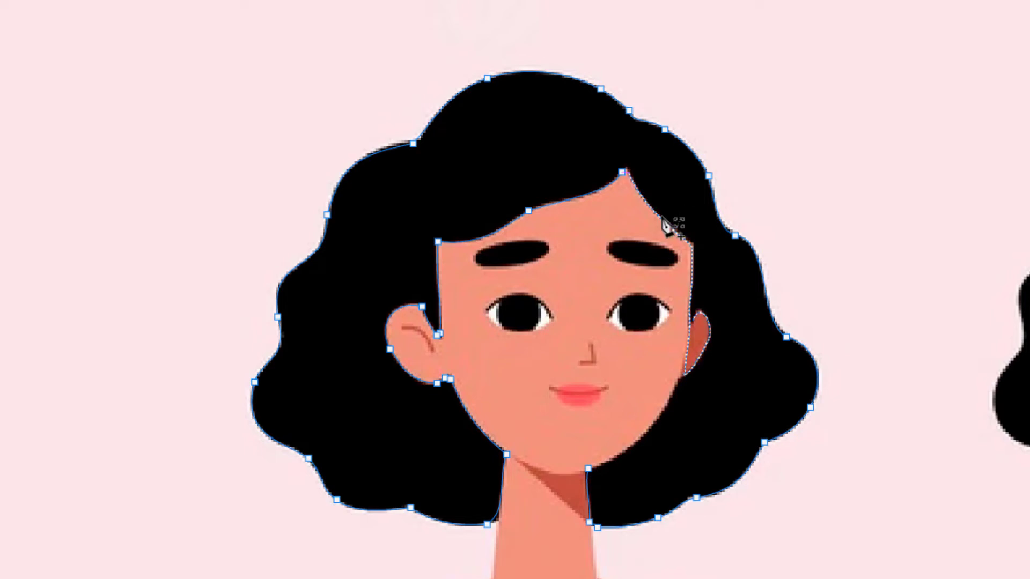
left_click(670, 400)
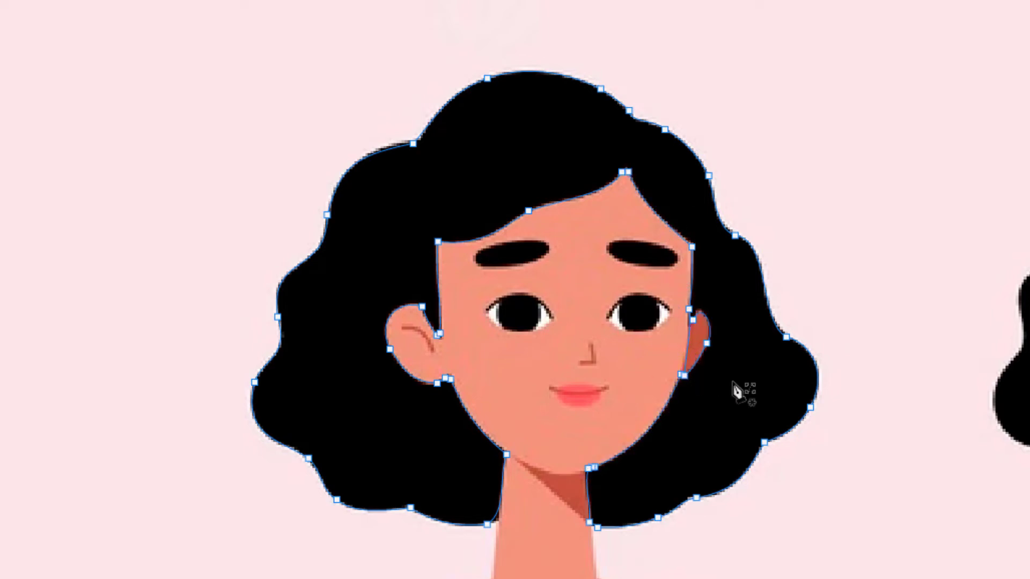
scroll(770, 406, "up", 1)
scroll(770, 406, "up", 5)
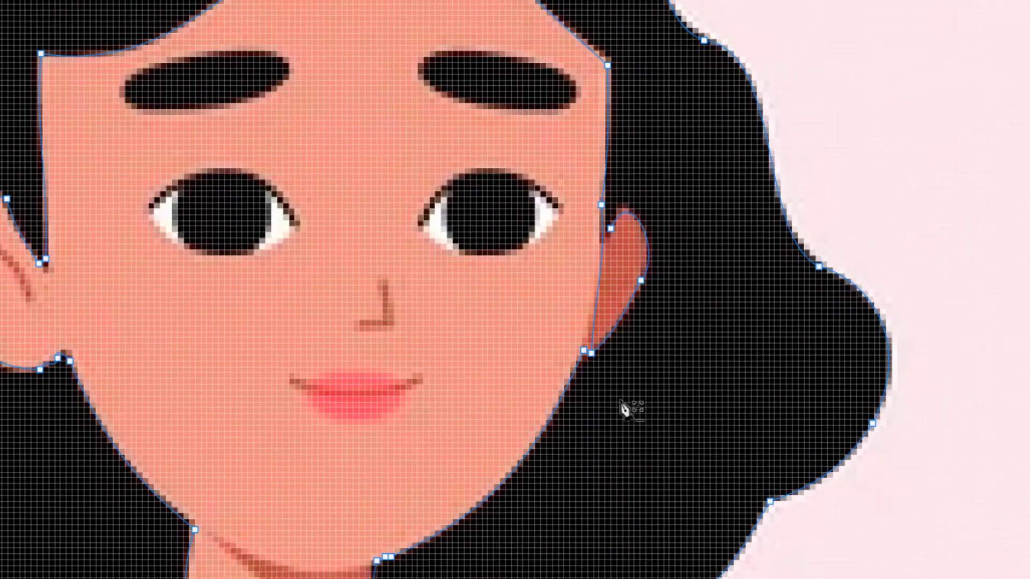
scroll(483, 250, "up", 2)
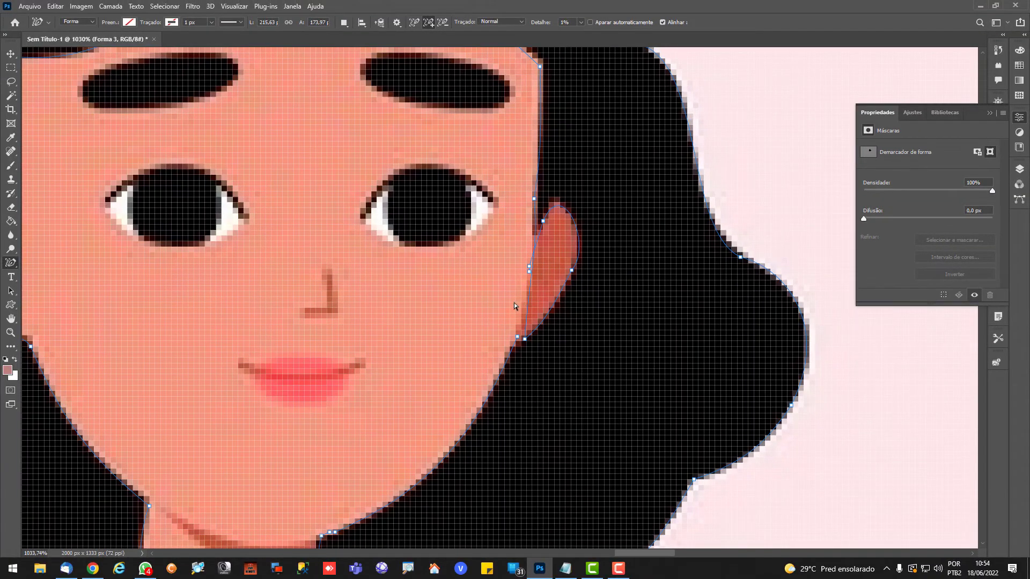
key("Return")
key("alt")
Trace the same hair again as a new unfilled shape and extend its path along the face edge towards the ear
scroll(449, 285, "down", 4)
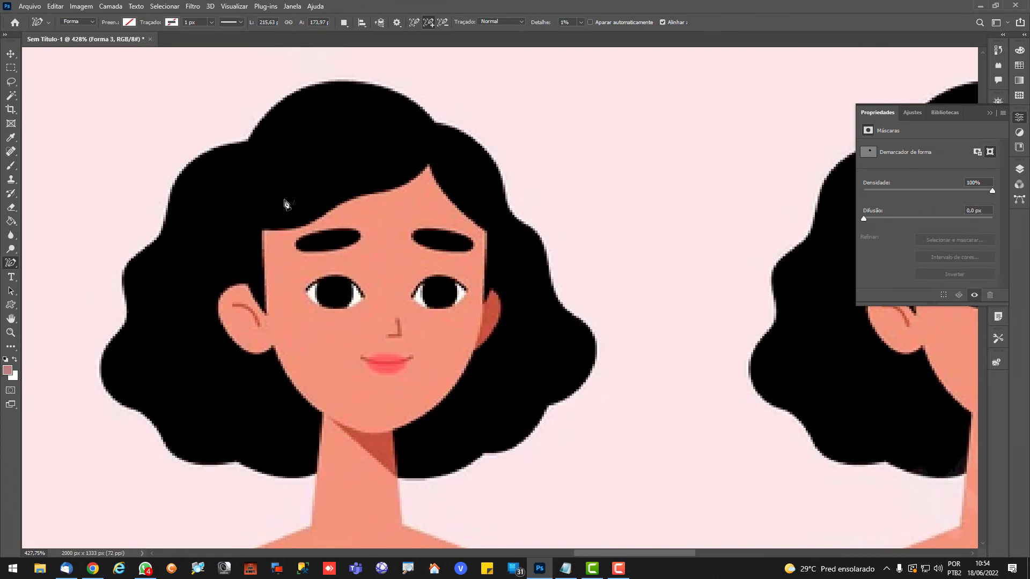
left_click(225, 150)
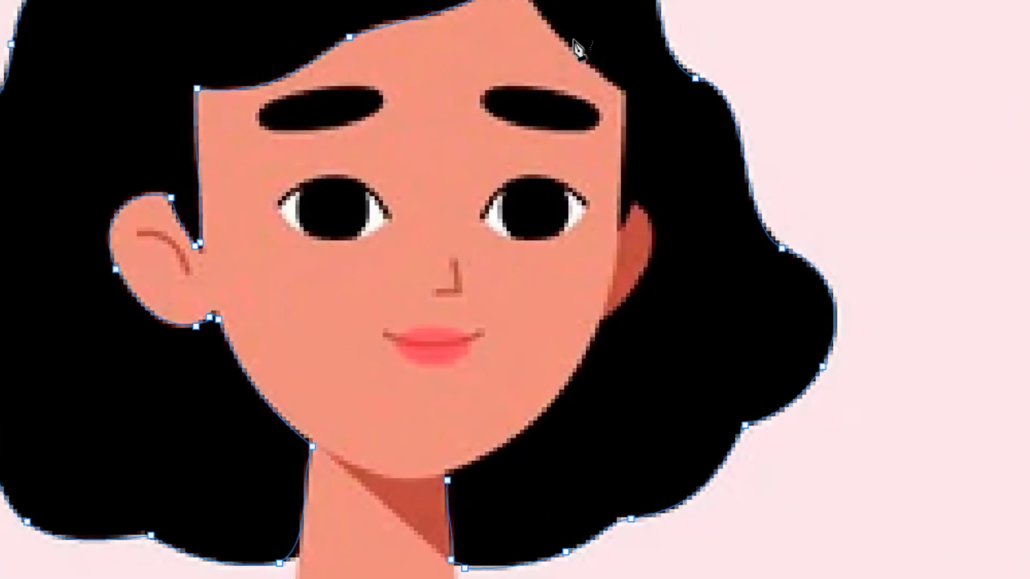
left_click(576, 40, "shift")
scroll(556, 387, "up", 1)
scroll(561, 393, "up", 2)
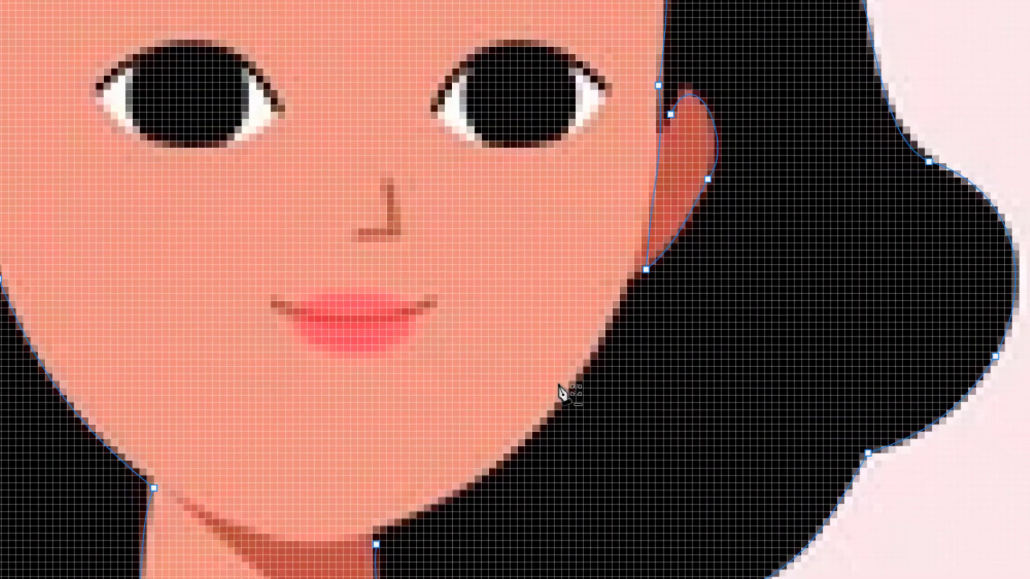
scroll(544, 354, "down", 1)
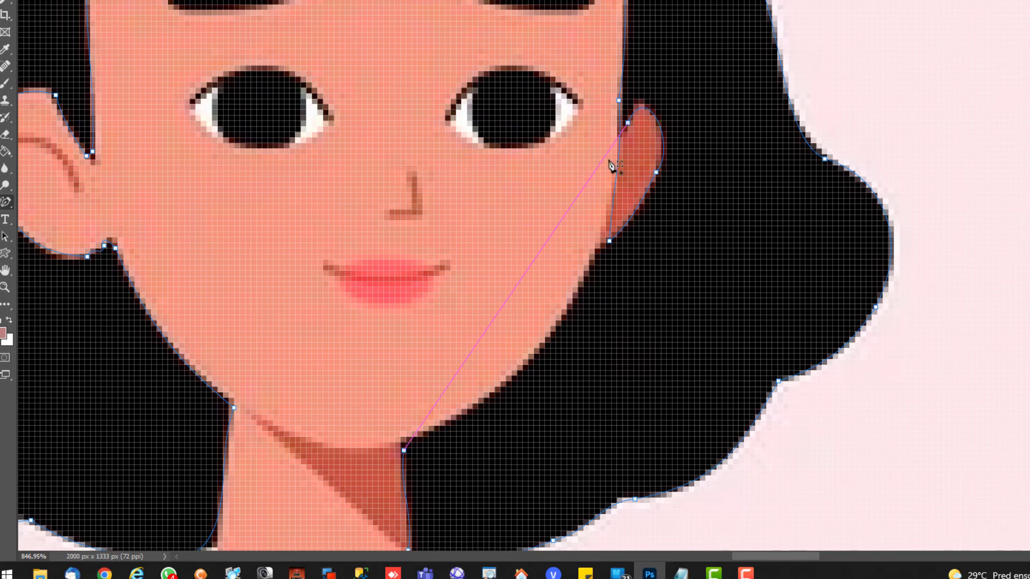
key("ctrl+z")
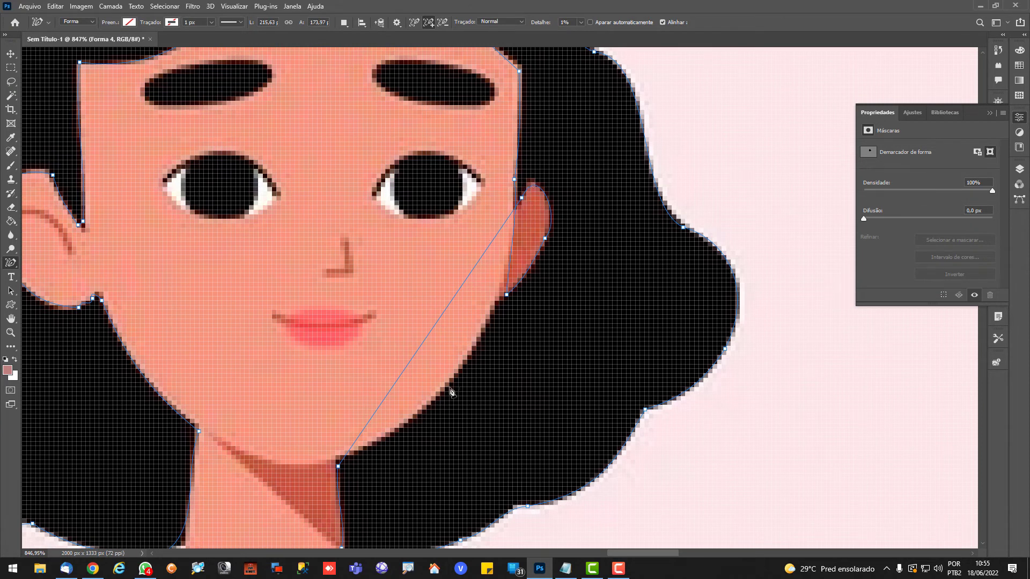
Delete the anchor points around the darker ear from the new hair path with the Delete Anchor Point tool
right_click(17, 264)
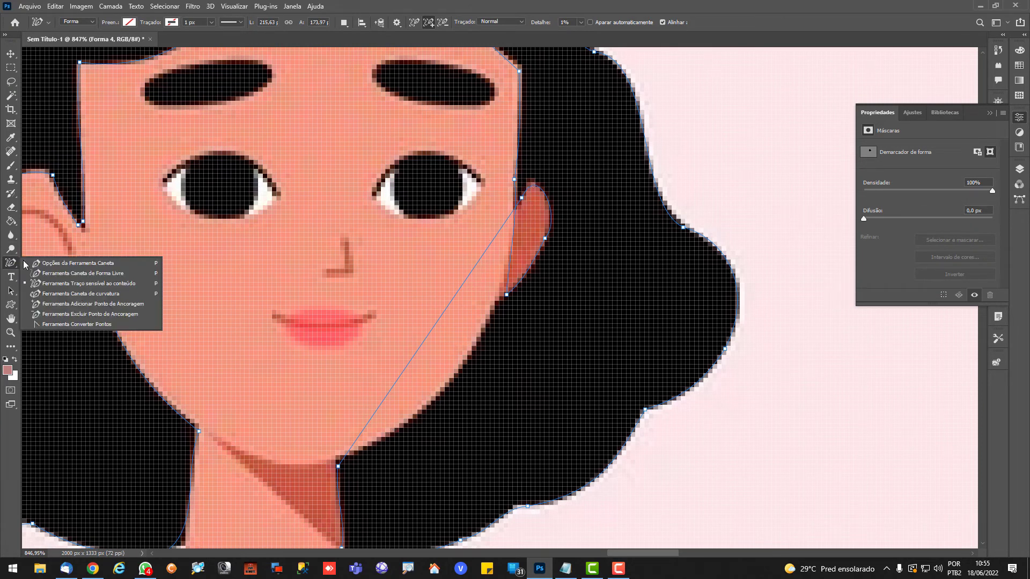
left_click(60, 314)
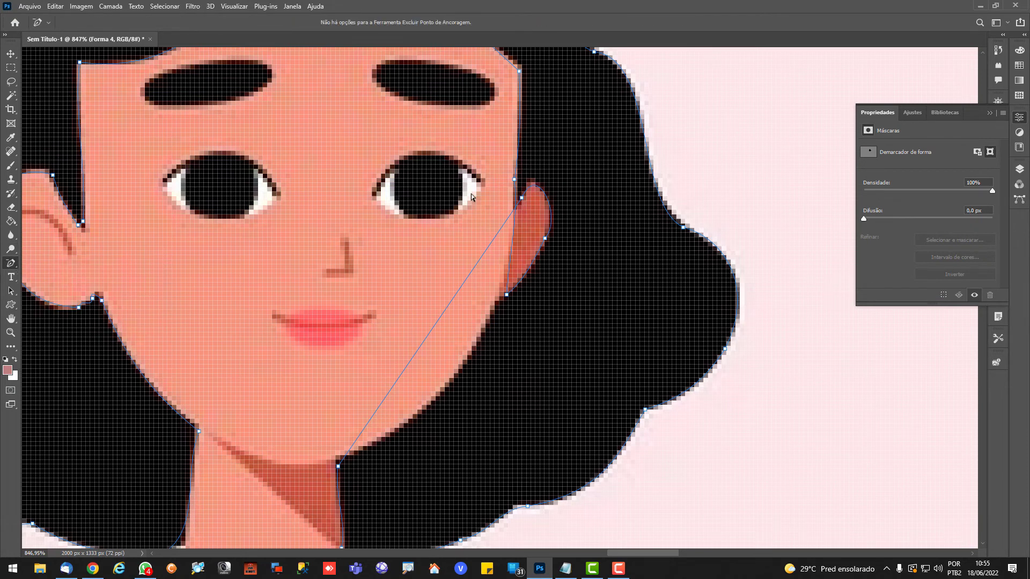
right_click(525, 202)
left_click(554, 206)
left_click(546, 239)
Curve the straight segment between the darker ear and the neck to follow the jawline with the Convert Point tool
right_click(10, 263)
left_click(54, 324)
left_click_drag(665, 173, 446, 421)
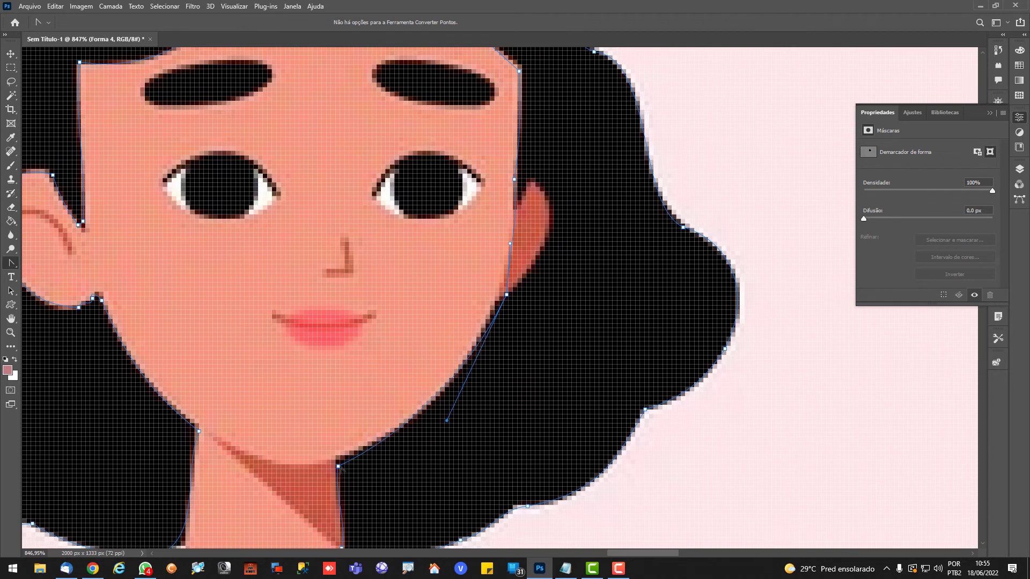
left_click_drag(339, 468, 336, 461)
scroll(509, 295, "down", 10)
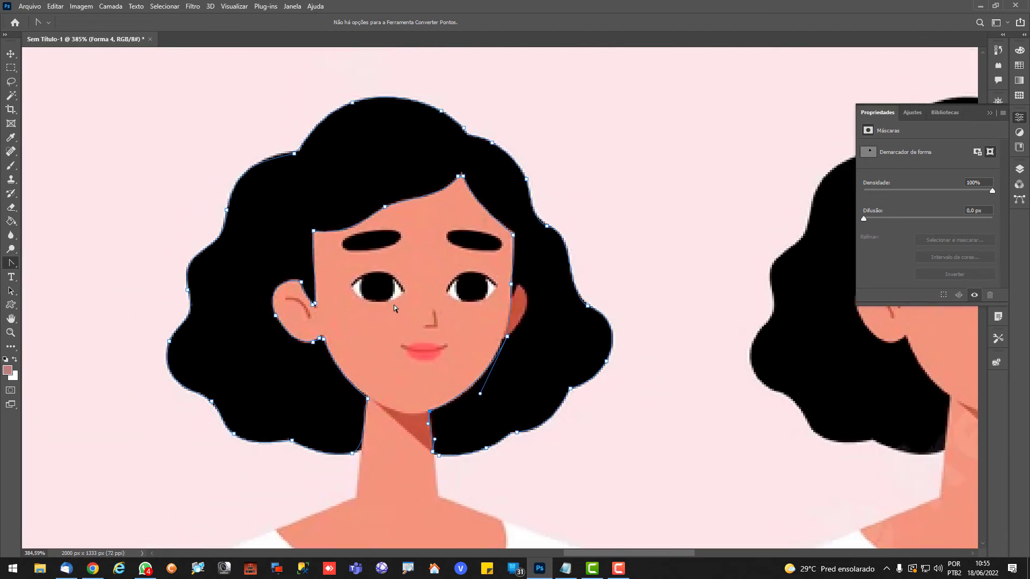
Define the refined hair path as a custom shape named cabelo
scroll(443, 290, "down", 4)
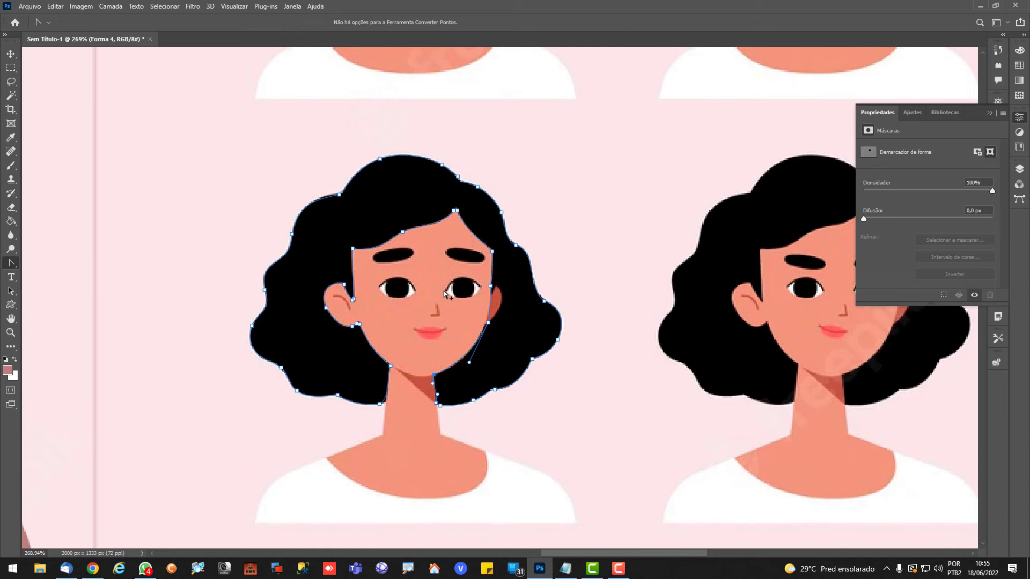
right_click(394, 237)
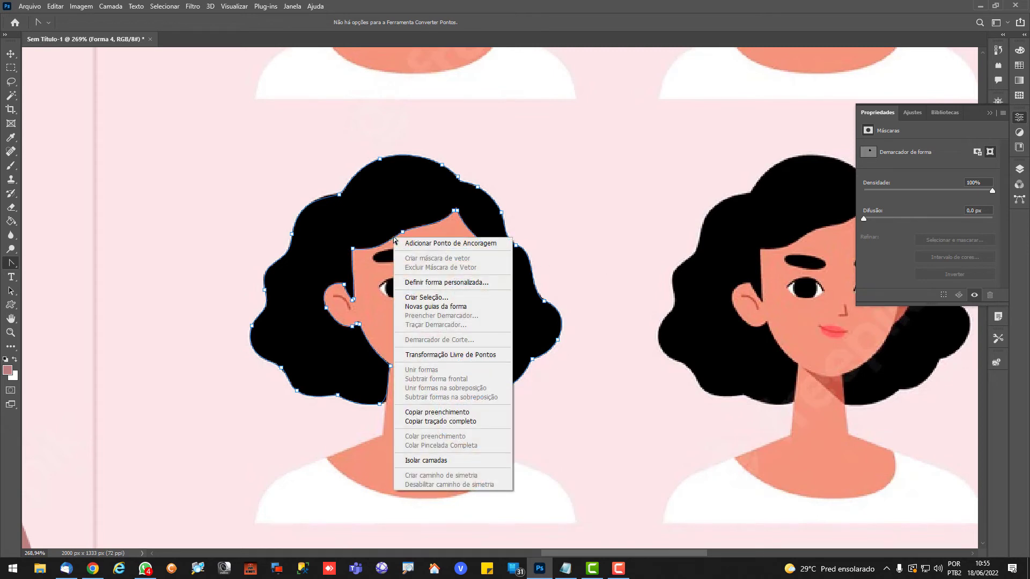
left_click(453, 283)
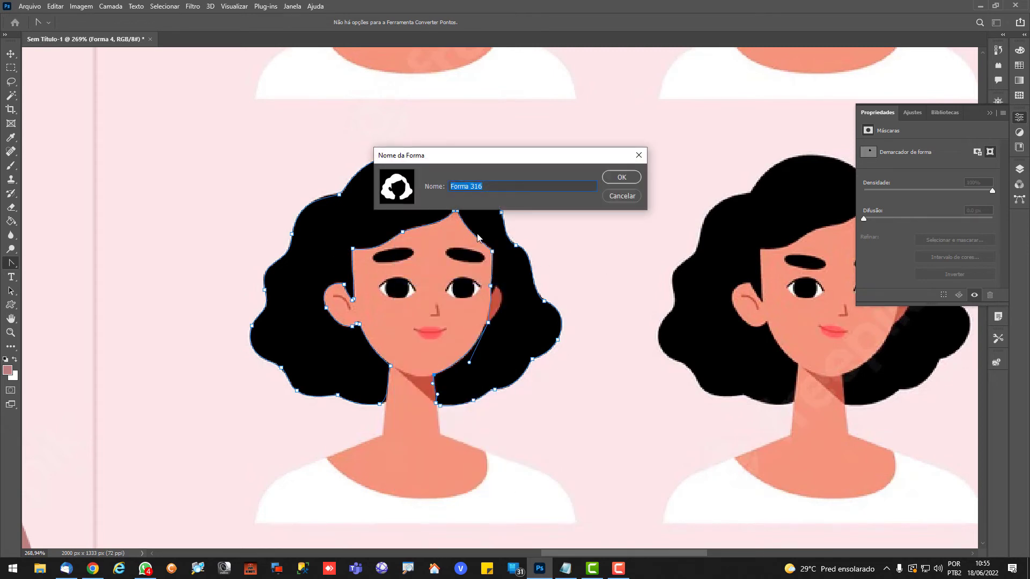
type("cabel")
key("Return")
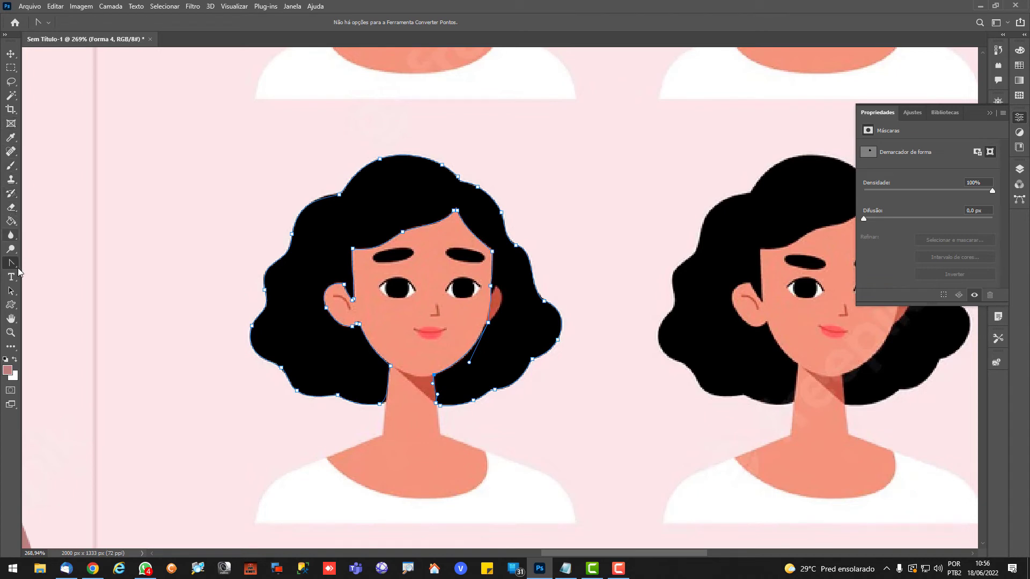
Place the saved hair custom shape near the illustrated head at 215,63 px wide and 173,97 px high
left_click(11, 305)
left_click(436, 22)
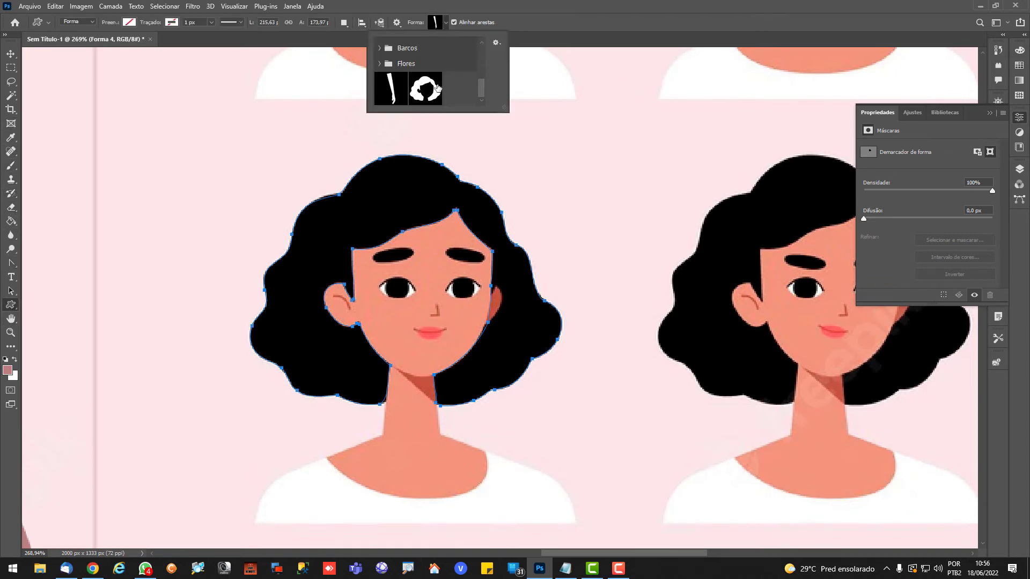
left_click(424, 89)
left_click(187, 109)
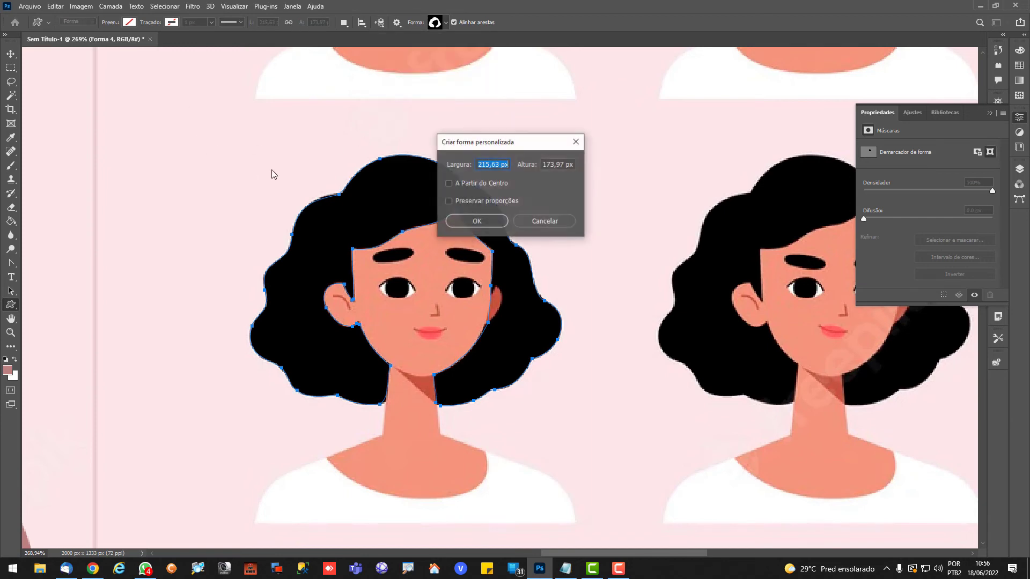
left_click(474, 226)
Enlarge the placed hair shape to about 588 by 473 px and fill it with yellow
scroll(474, 226, "down", 5)
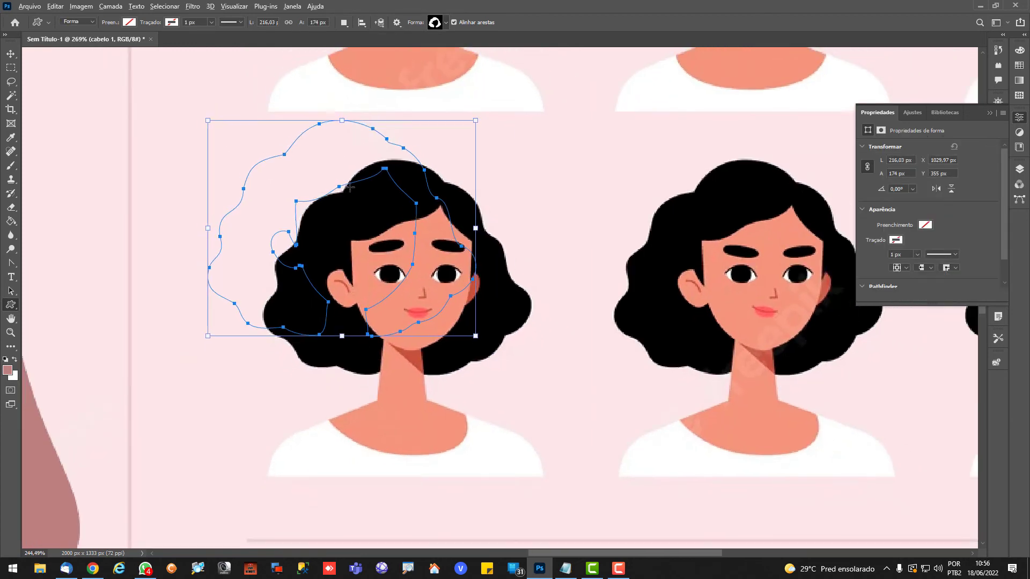
left_click_drag(423, 233, 720, 429)
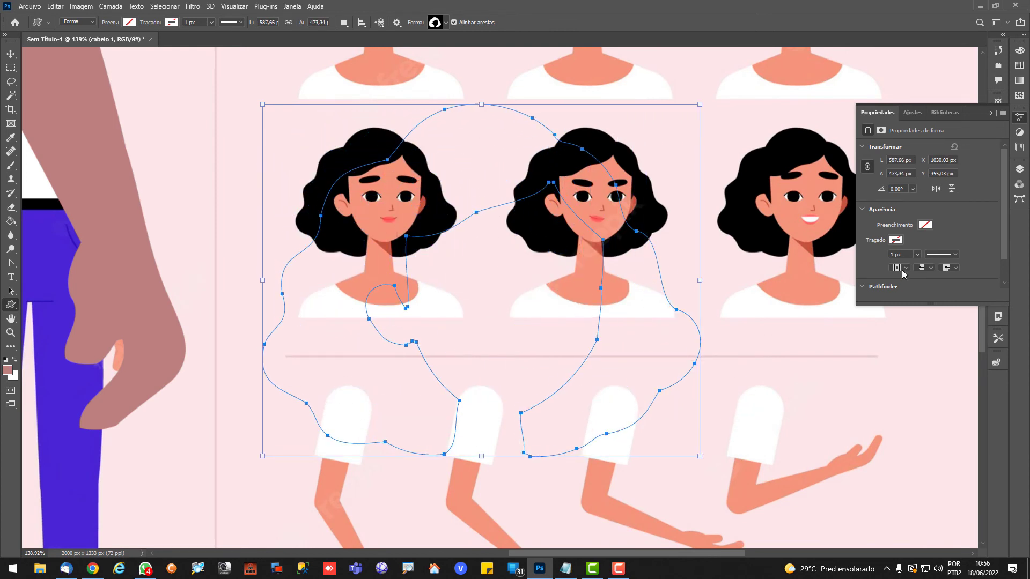
left_click(926, 226)
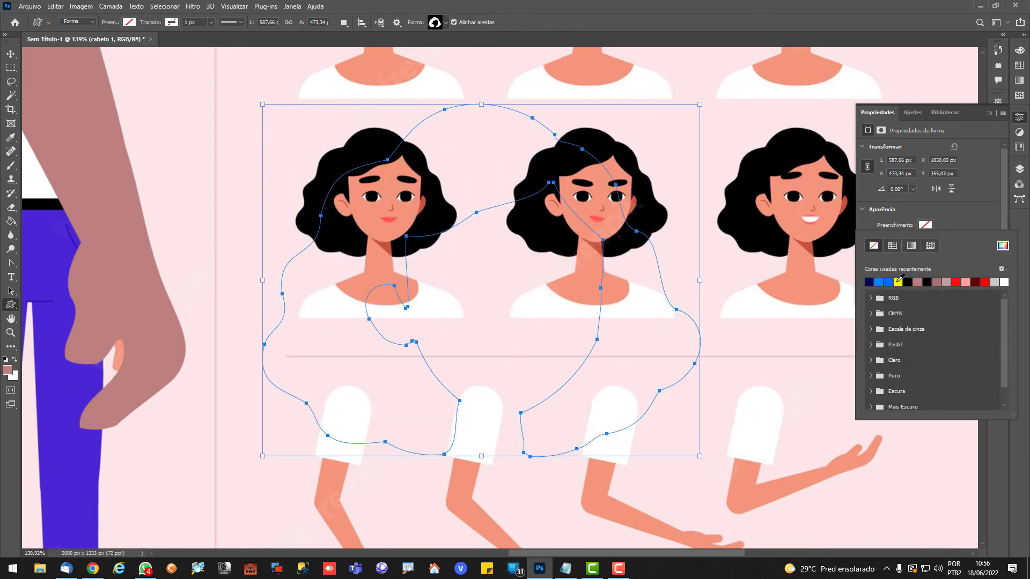
left_click(898, 281)
left_click(11, 54)
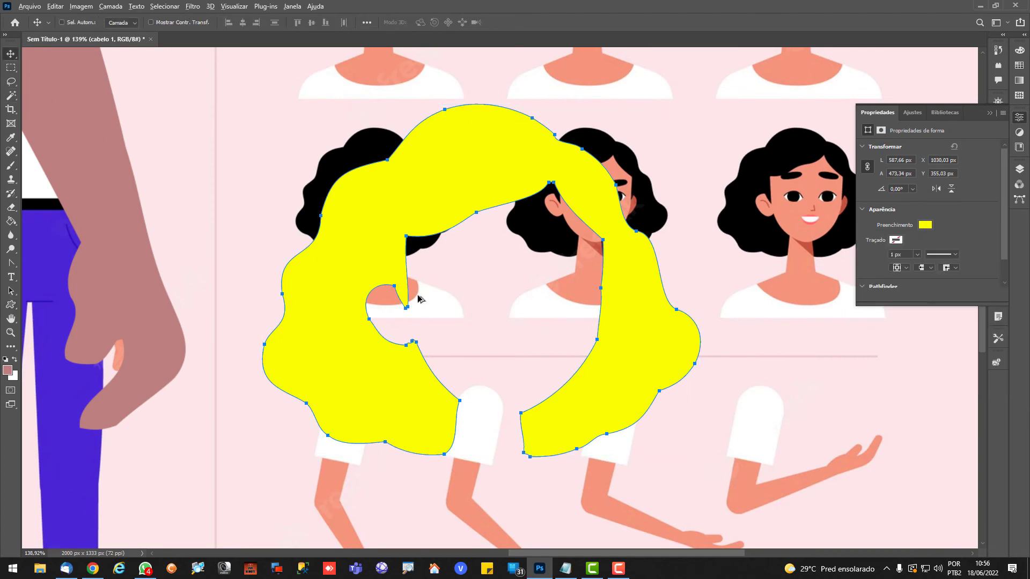
Delete every shape layer and the character illustration layer, leaving only the background layer
scroll(419, 295, "down", 3)
scroll(419, 296, "down", 1)
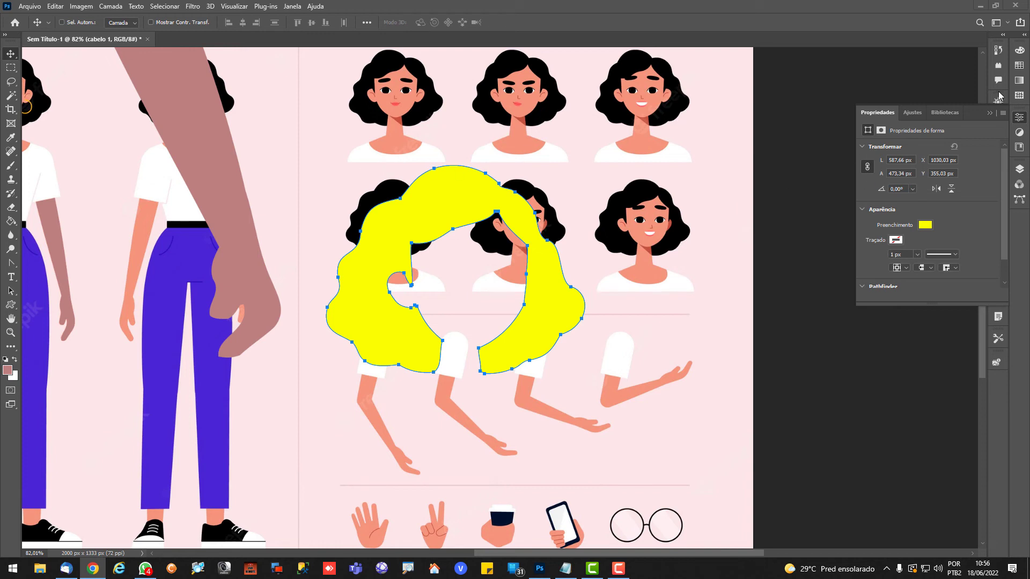
left_click(990, 113)
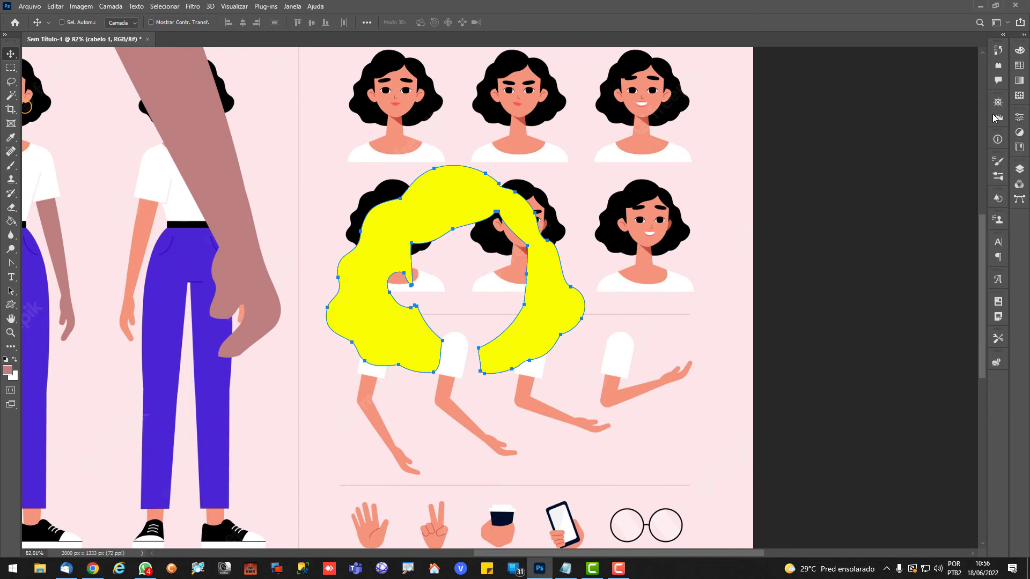
left_click(1020, 170)
key("Delete")
key("Delete")
key("Delete")
key("Delete")
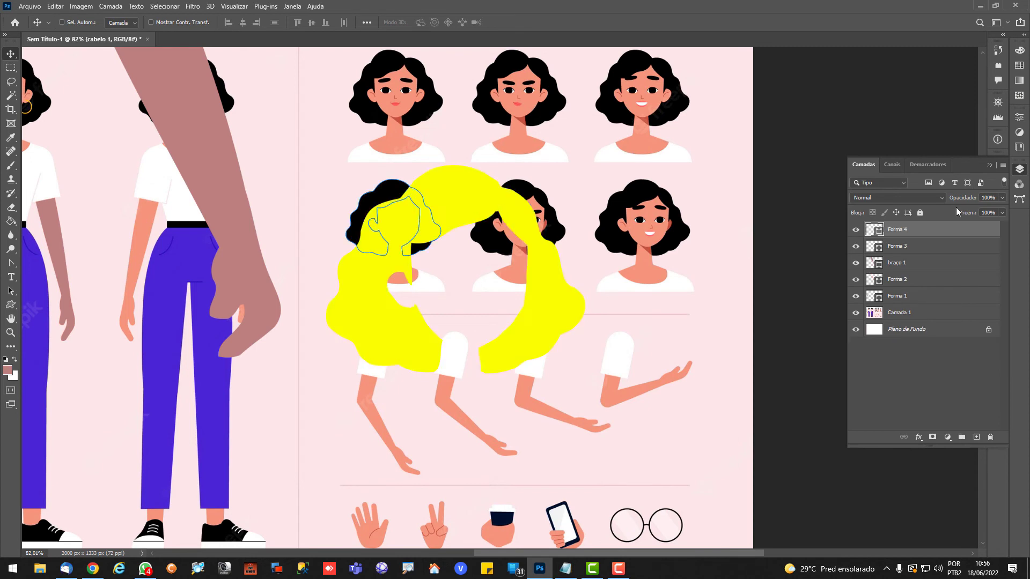
key("Delete")
key("Delete")
key("Delete")
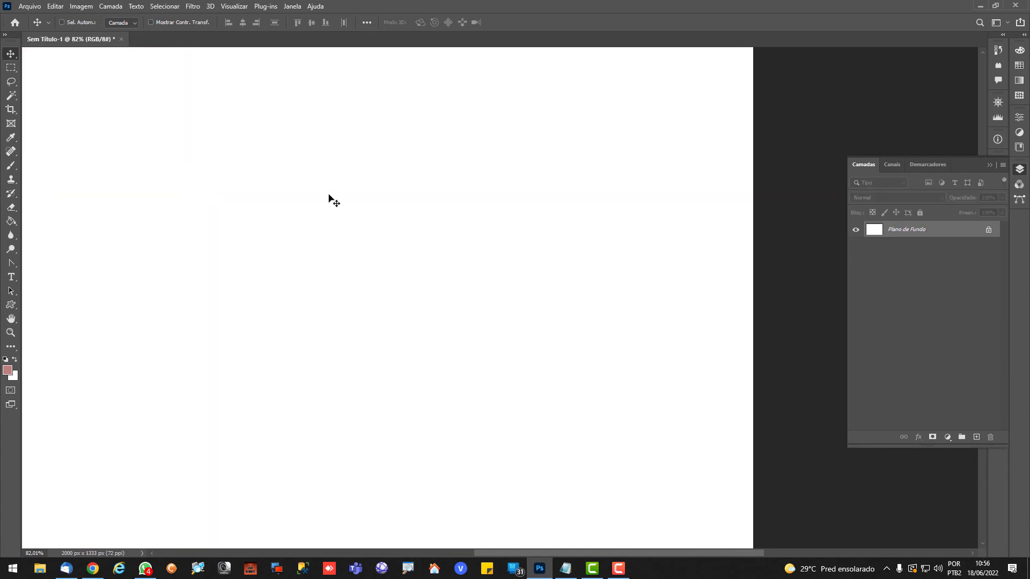
Paste the copied photo of the smiling bearded man into the document as a new layer
key("ctrl+v")
scroll(399, 308, "up", 4)
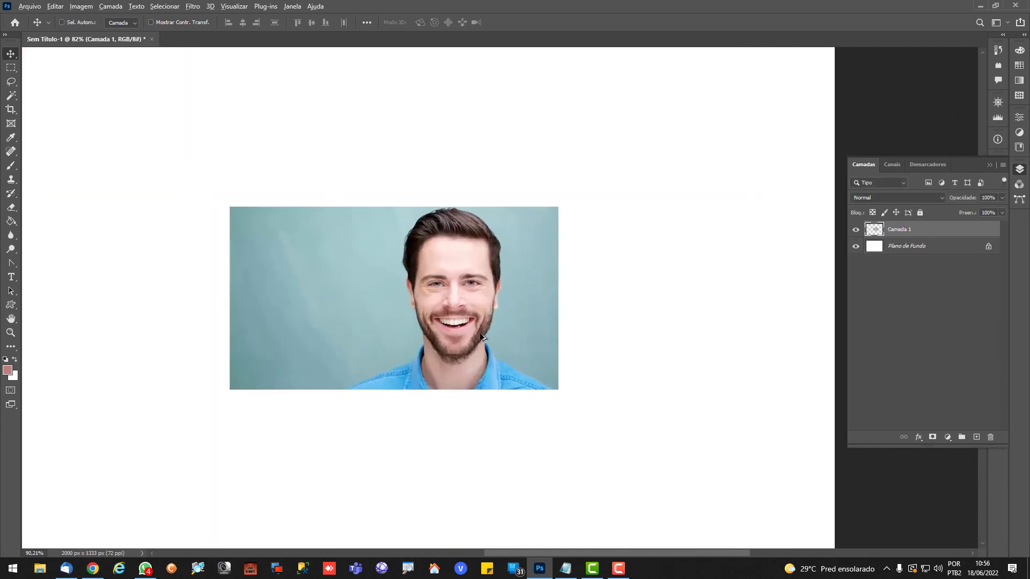
scroll(483, 340, "up", 4)
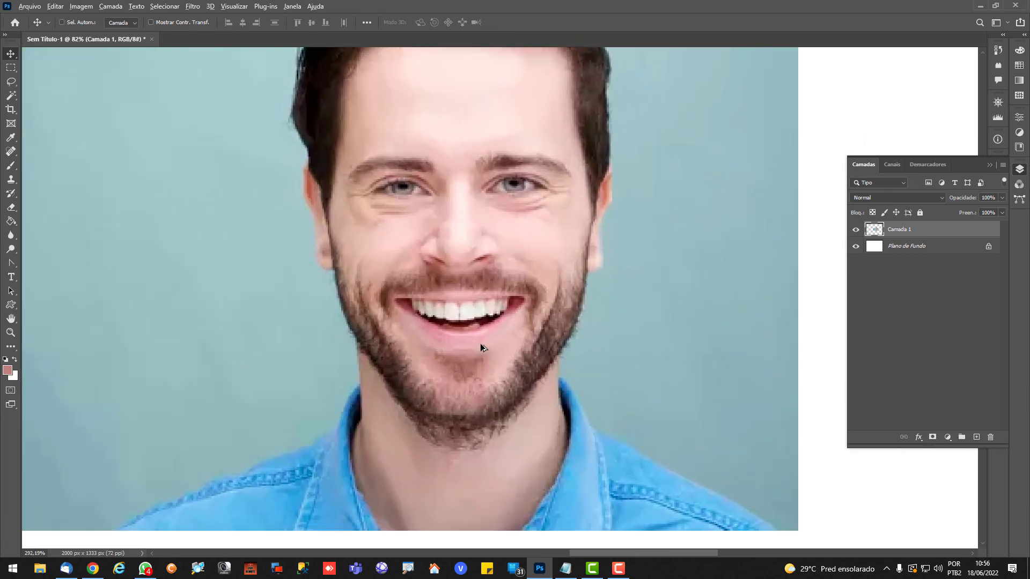
scroll(461, 322, "up", 2)
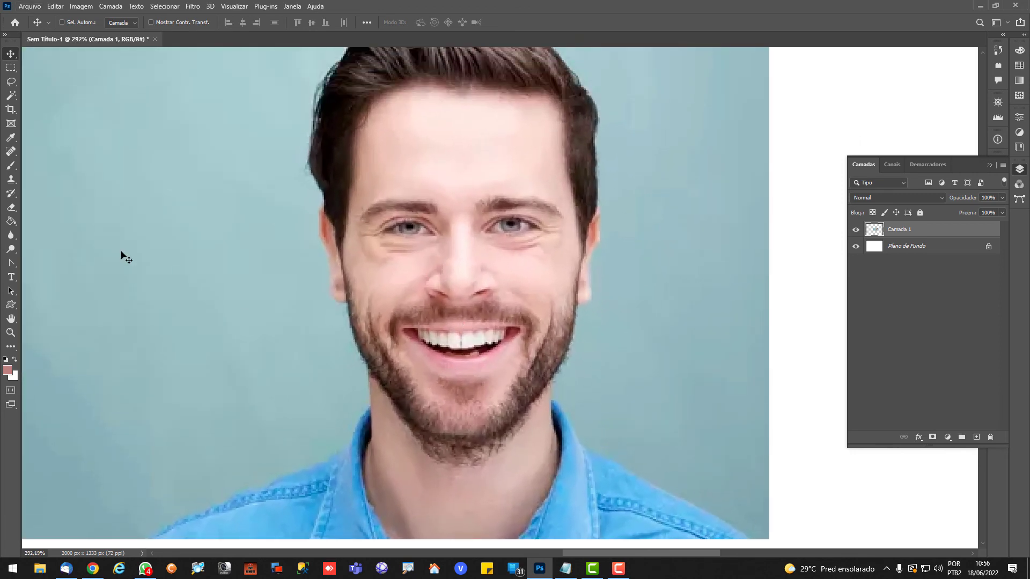
Start a shape along the man's ear and side hair edge with the Content-Aware Tracing tool
left_click(11, 263)
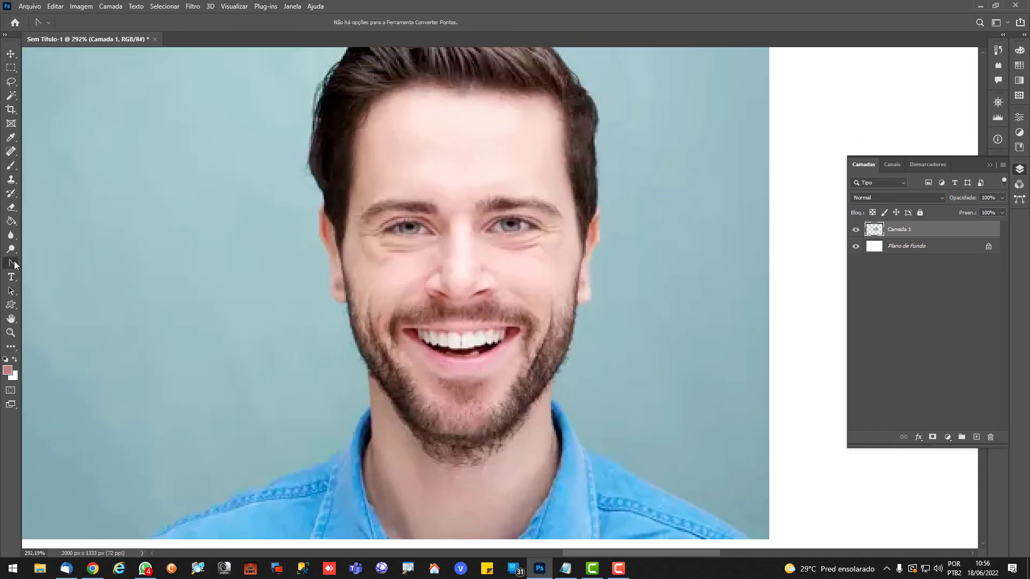
left_click(54, 281)
scroll(313, 389, "down", 2)
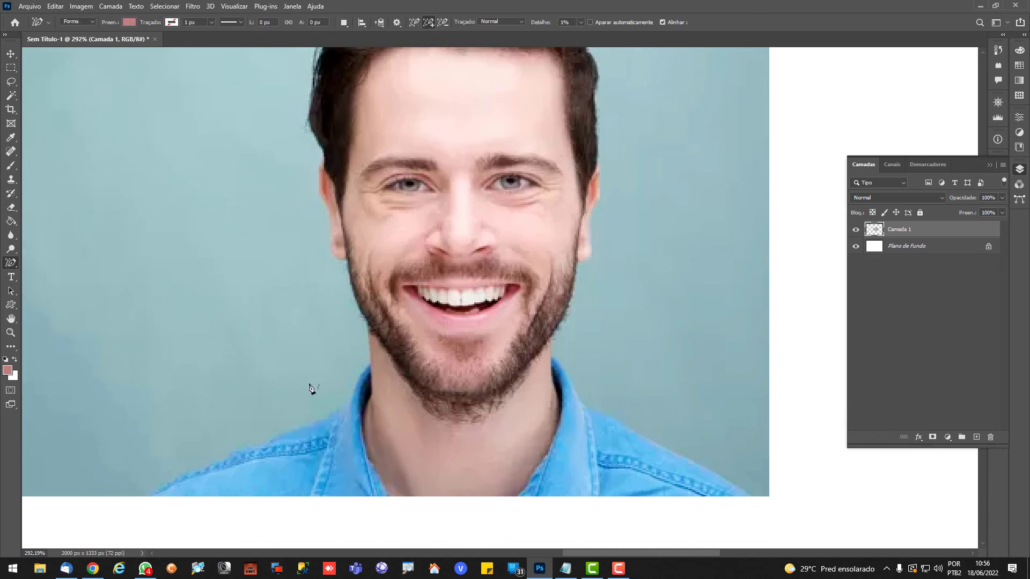
scroll(215, 477, "up", 2)
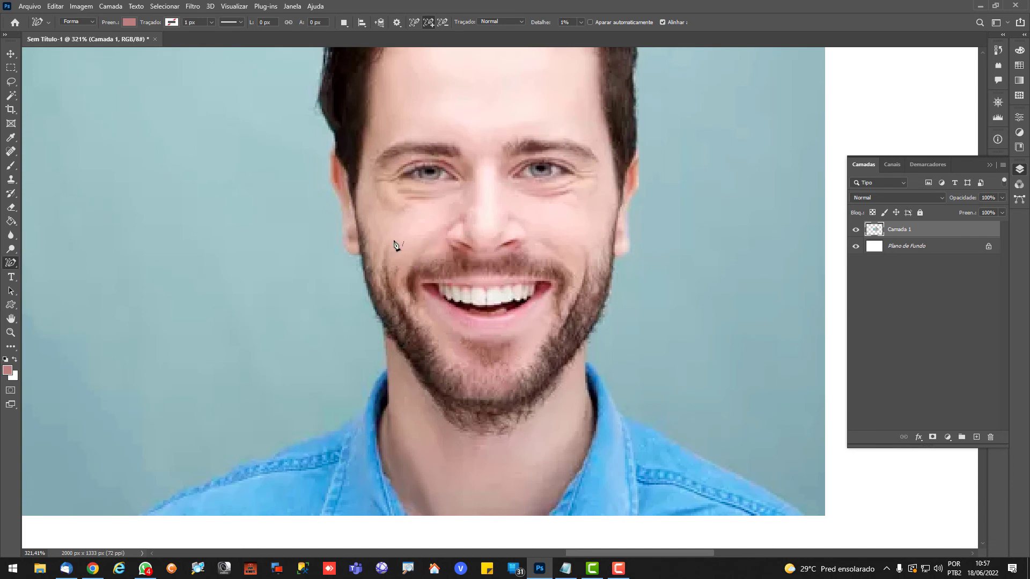
left_click(359, 236)
double_click(358, 236)
scroll(354, 174, "up", 3)
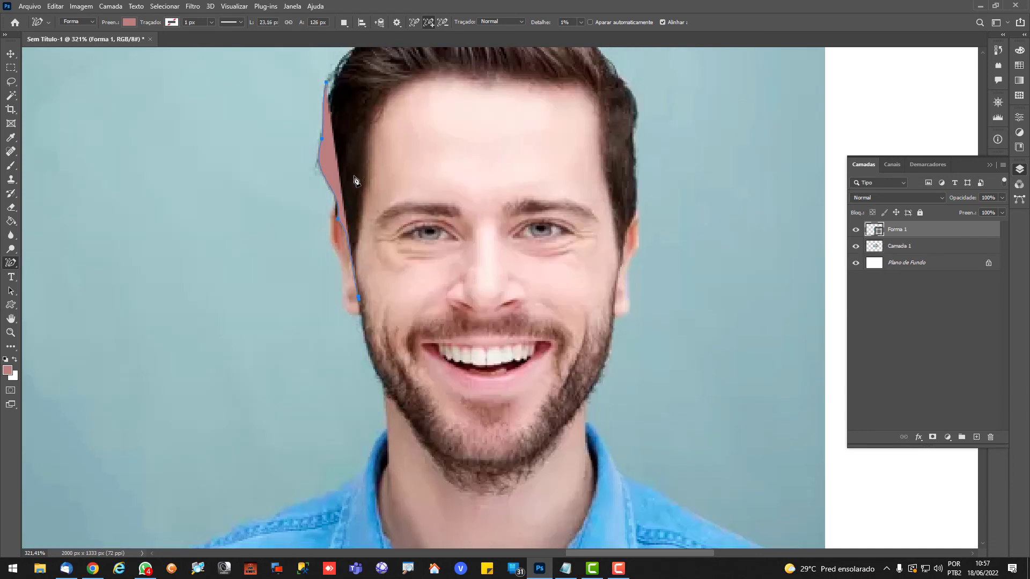
Remove the new shape's fill and extend its path over the hair and down the opposite side to the jaw
left_click(128, 22)
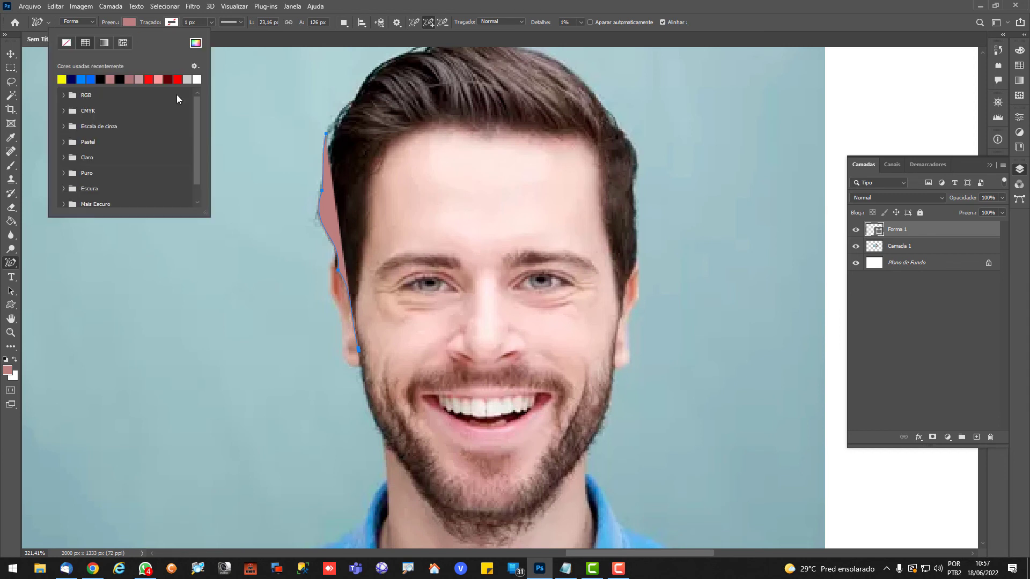
left_click(66, 43)
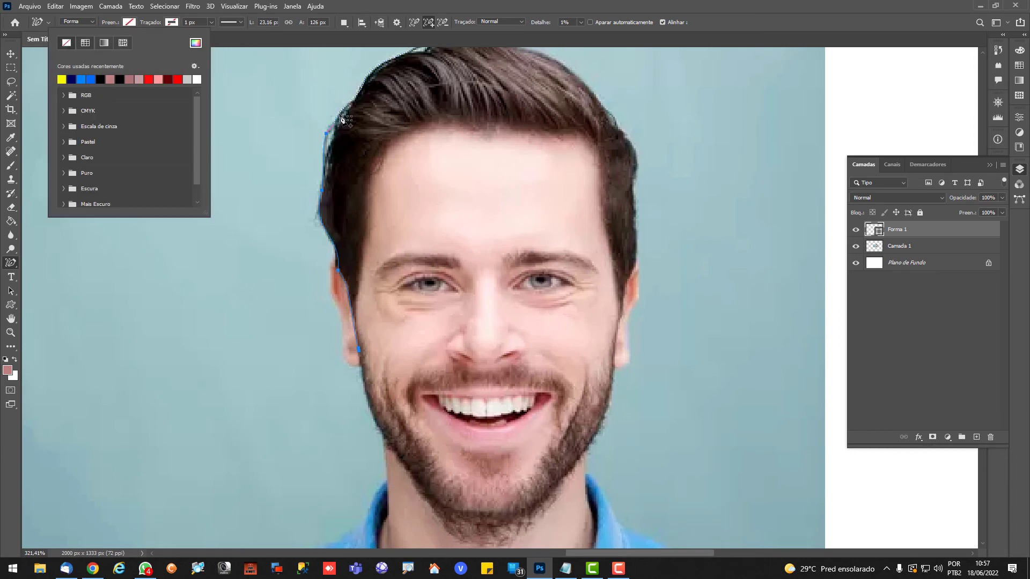
scroll(341, 117, "up", 2)
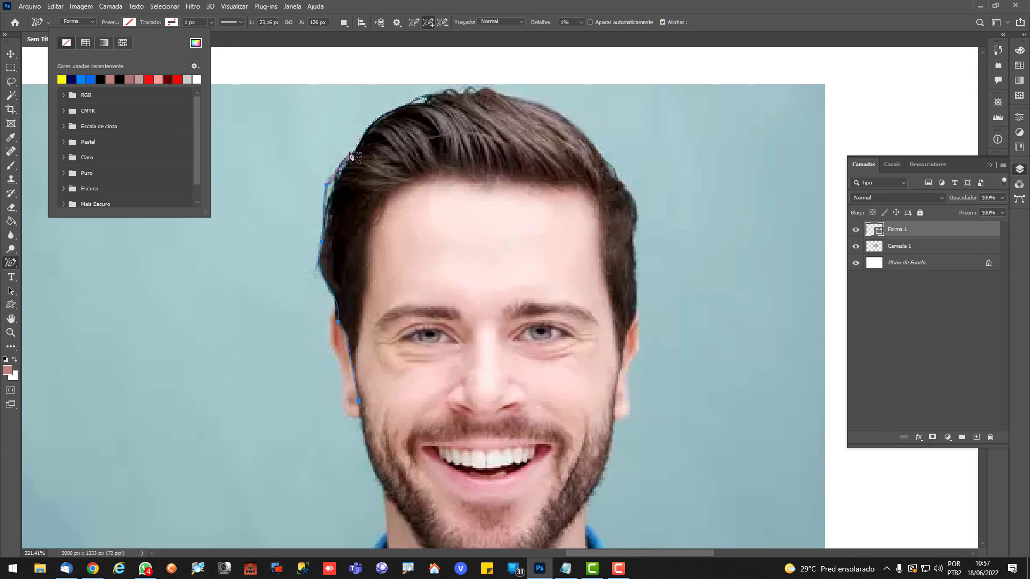
left_click(335, 167)
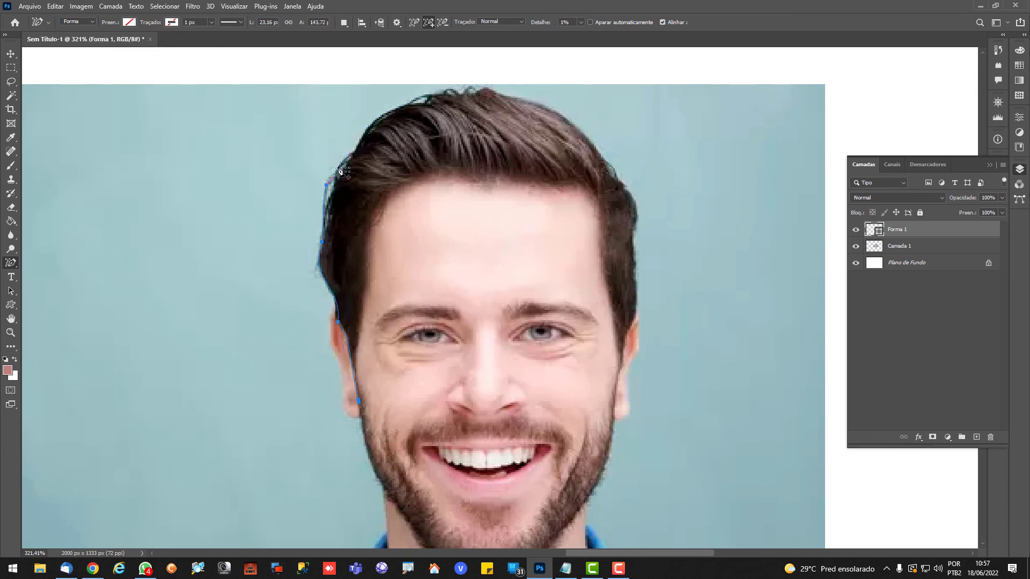
left_click(387, 115)
left_click(471, 94)
left_click(485, 92)
scroll(680, 241, "down", 4)
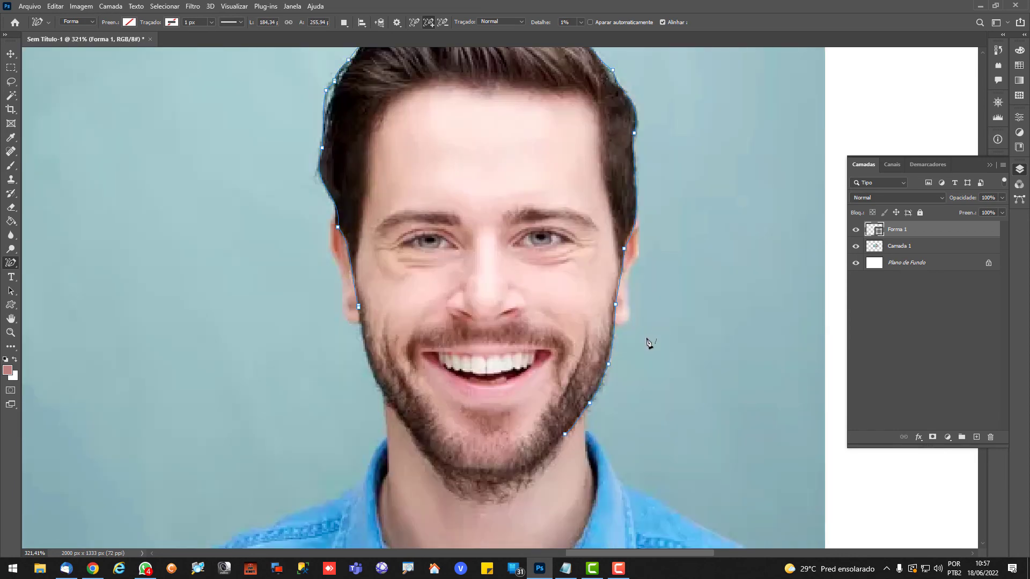
Extend the traced path along the beard under the chin and up the other jaw side towards the starting ear
left_click(531, 473)
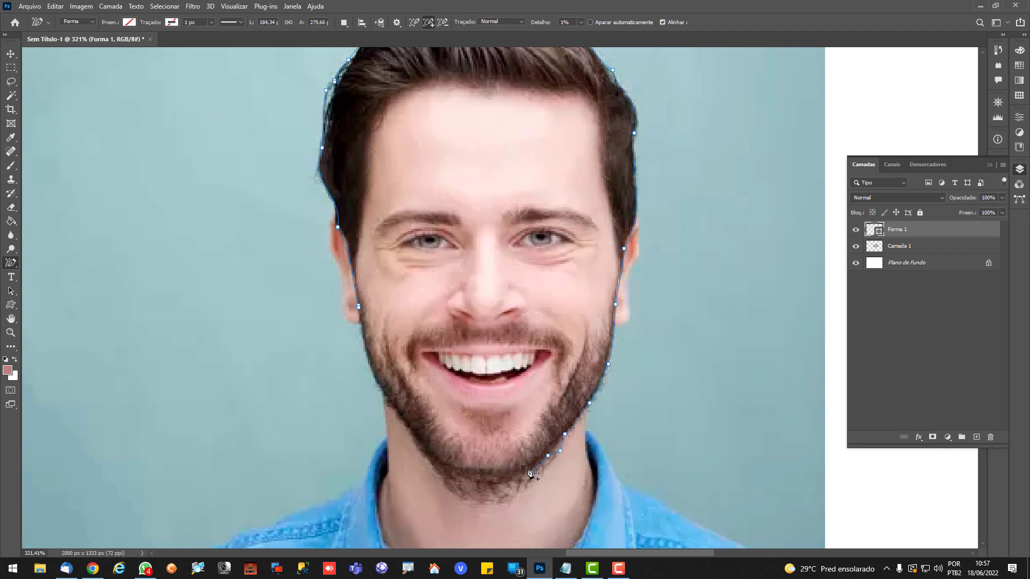
left_click(489, 483)
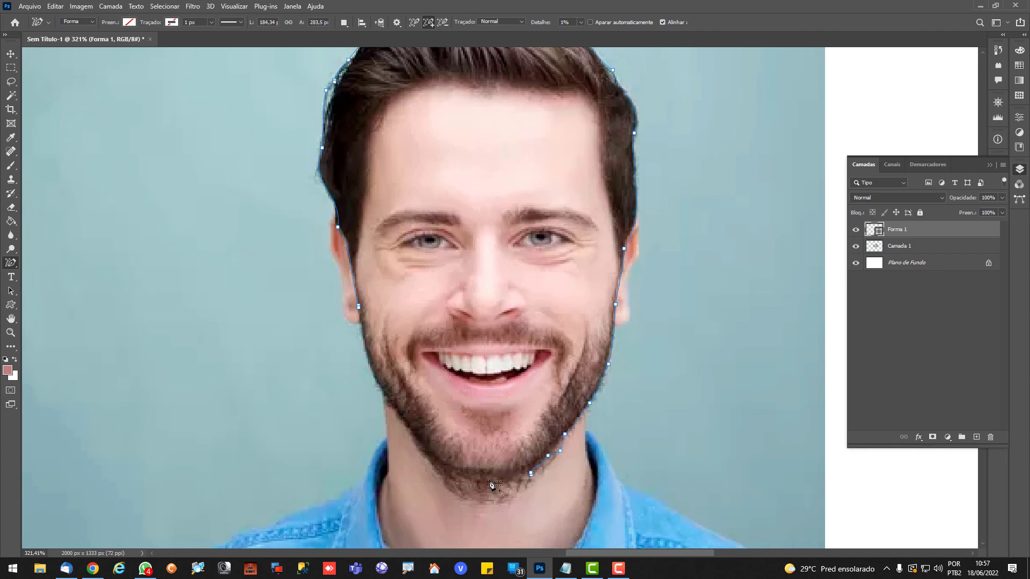
left_click(436, 472)
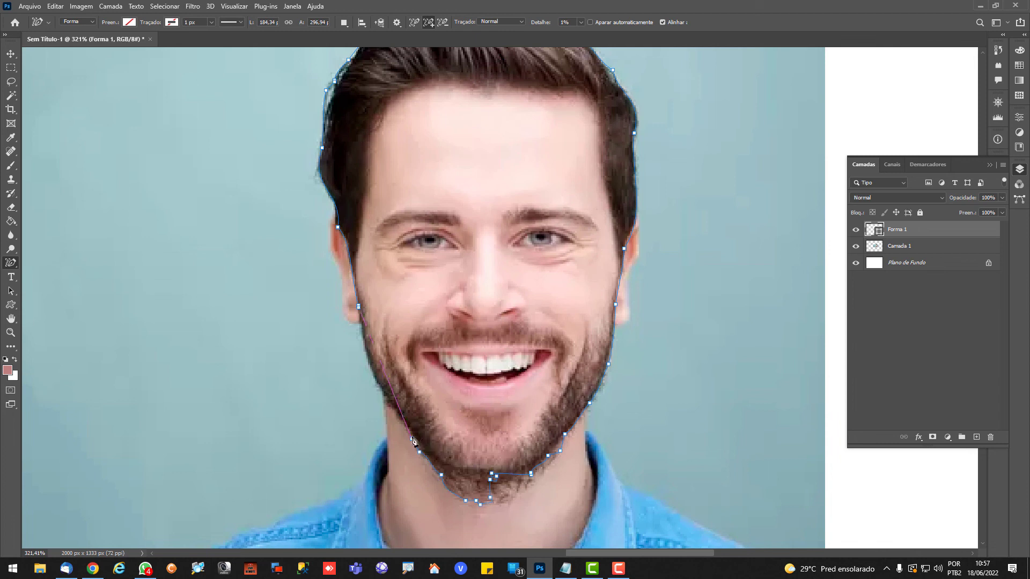
left_click(384, 394)
left_click(391, 404)
scroll(500, 253, "up", 1)
scroll(509, 268, "up", 1)
scroll(583, 298, "up", 4)
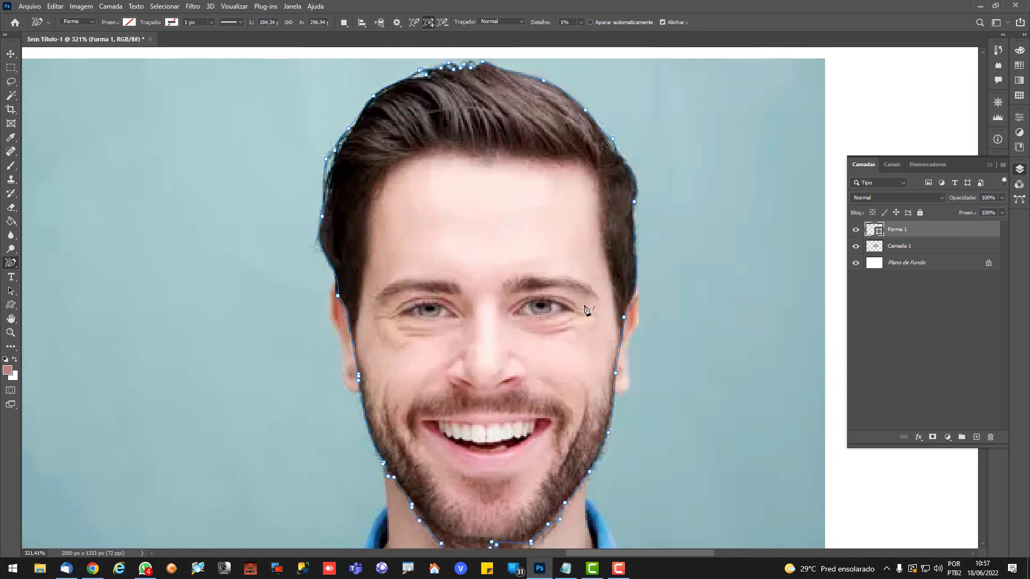
Delete the stray anchor points of the head path below the chin with the Delete Anchor Point tool
scroll(575, 325, "down", 5)
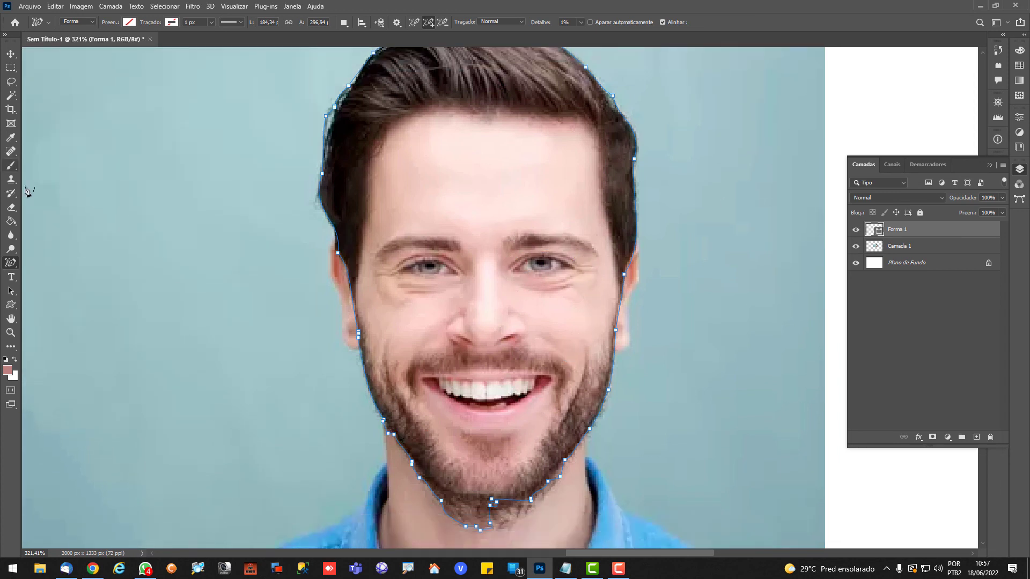
scroll(72, 257, "down", 2)
right_click(7, 270)
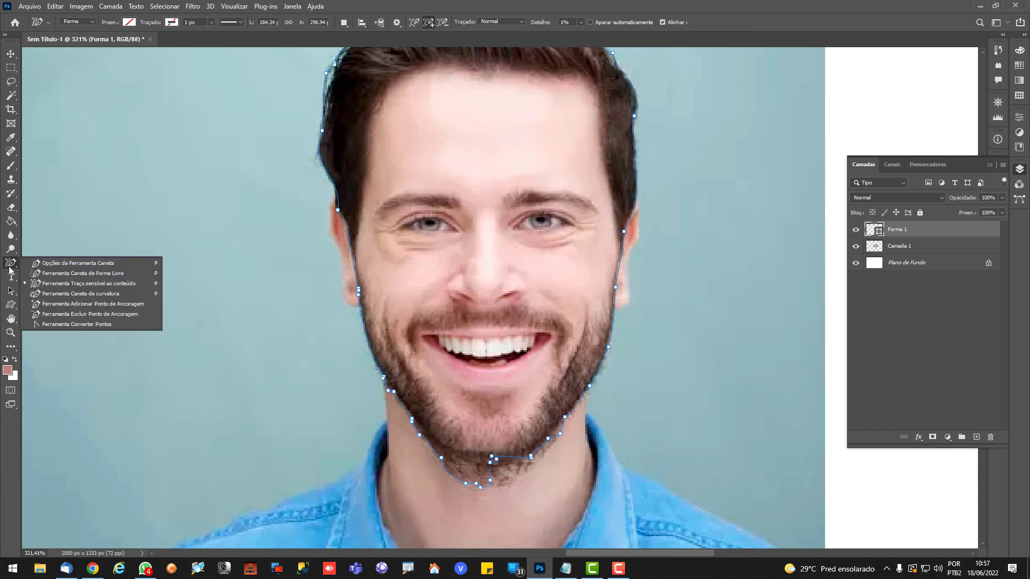
left_click(54, 310)
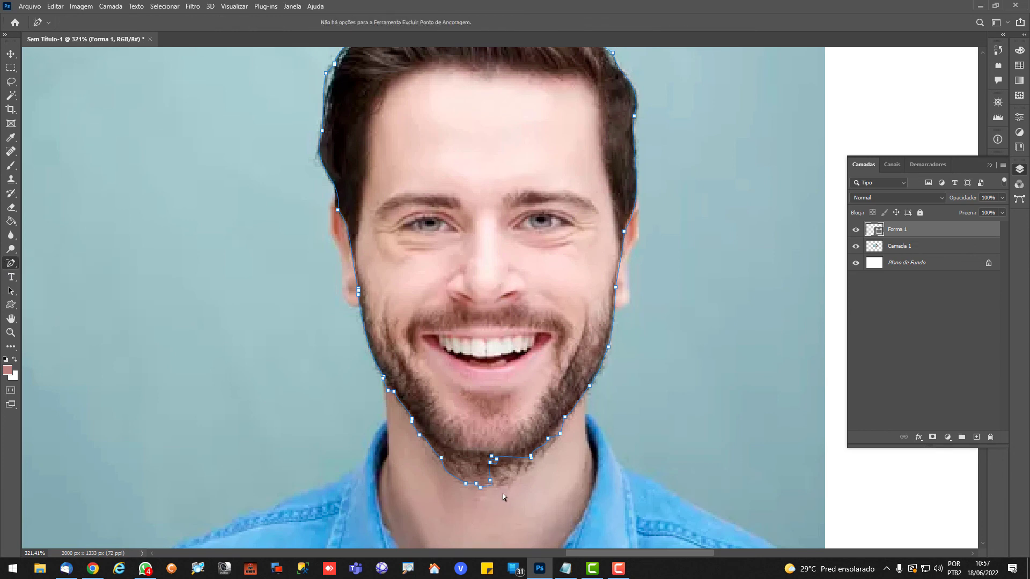
left_click_drag(503, 493, 404, 464)
key("Delete")
scroll(441, 503, "up", 7)
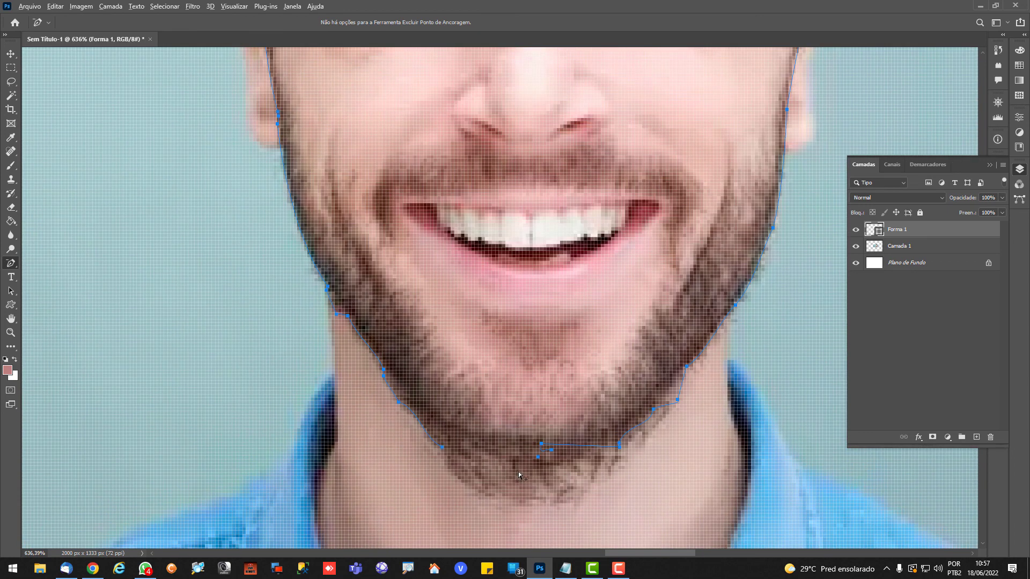
Close the gap in the head path under the chin with a Pen tool segment
right_click(10, 264)
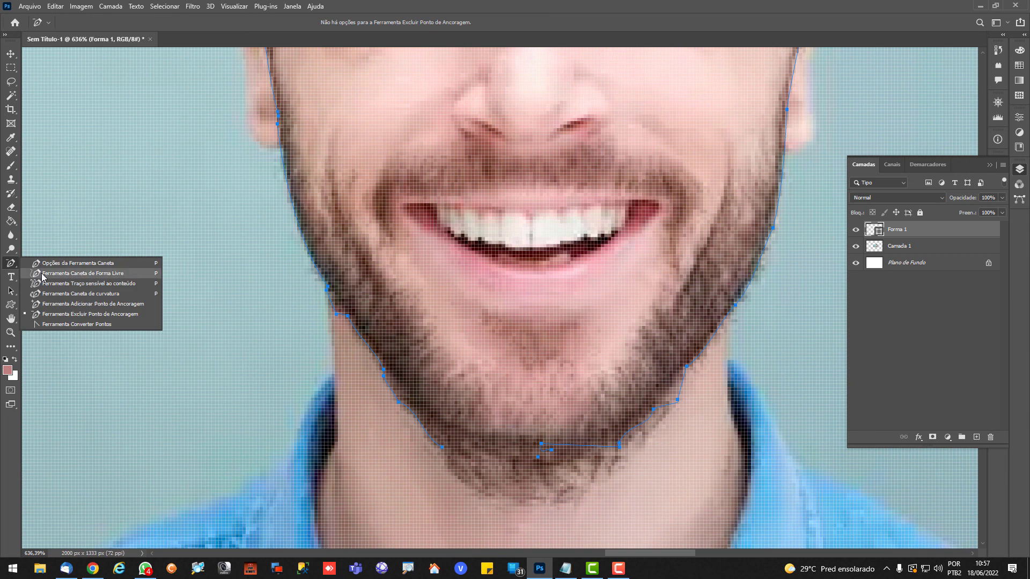
left_click(53, 263)
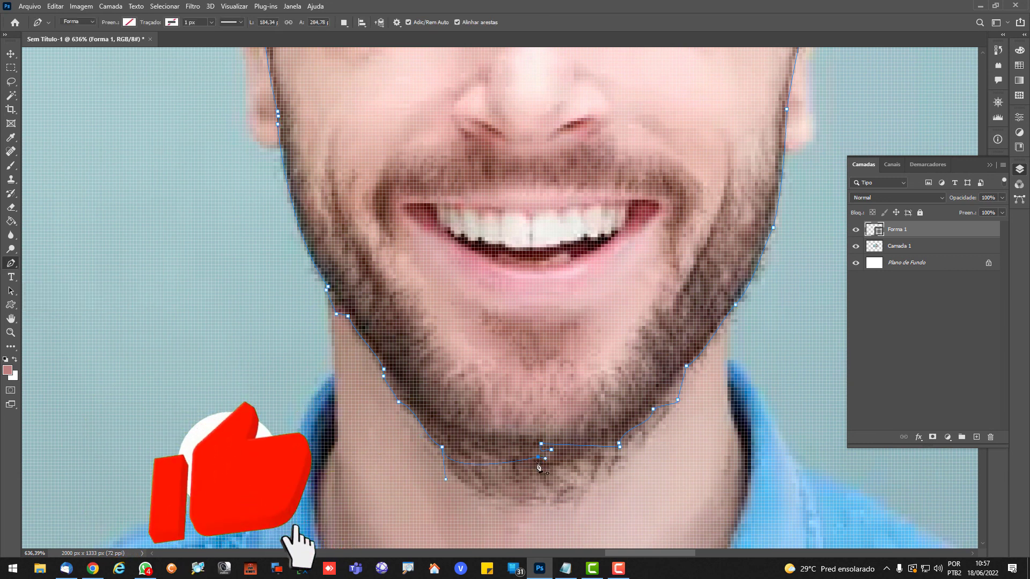
left_click(538, 456)
scroll(530, 473, "down", 3)
Define the completed head path as a custom shape, accepting the suggested name
right_click(489, 214)
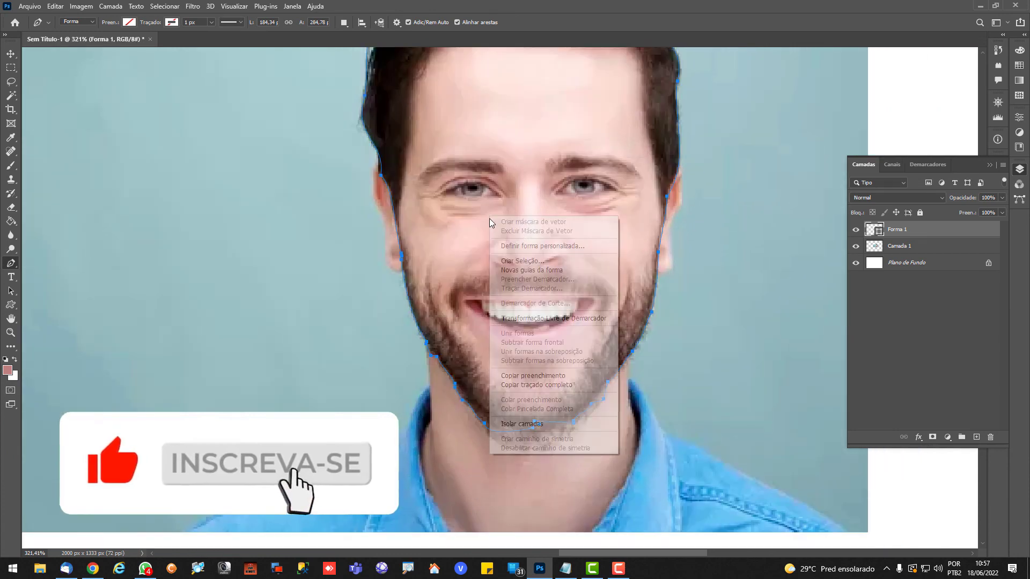
left_click(531, 244)
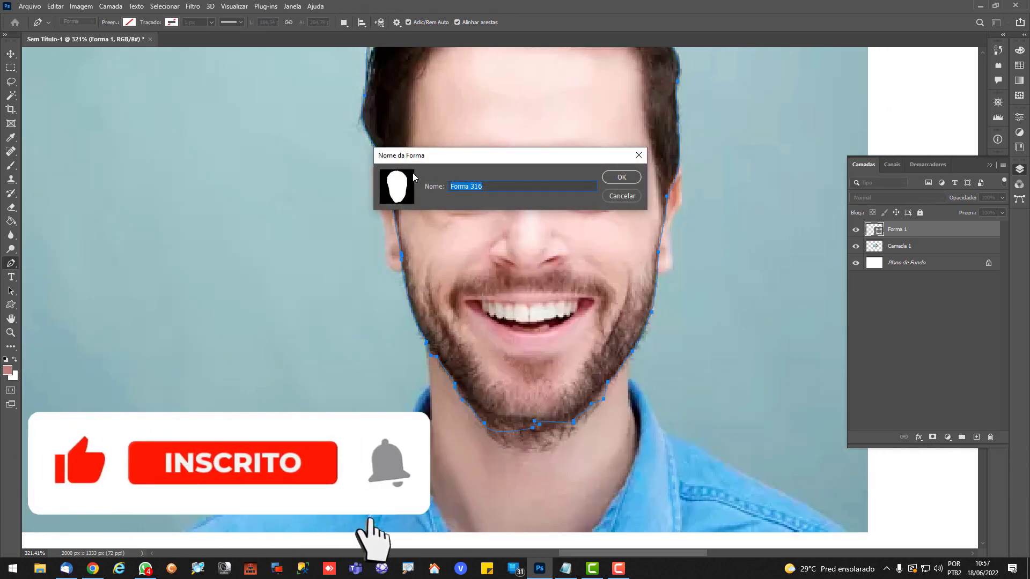
key("Return")
scroll(465, 295, "down", 3)
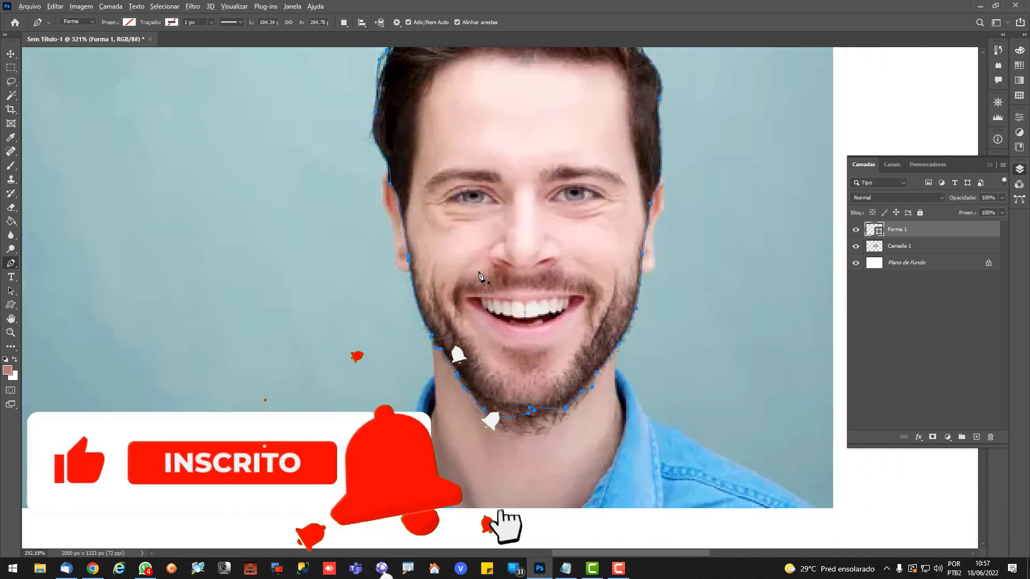
scroll(456, 311, "down", 2)
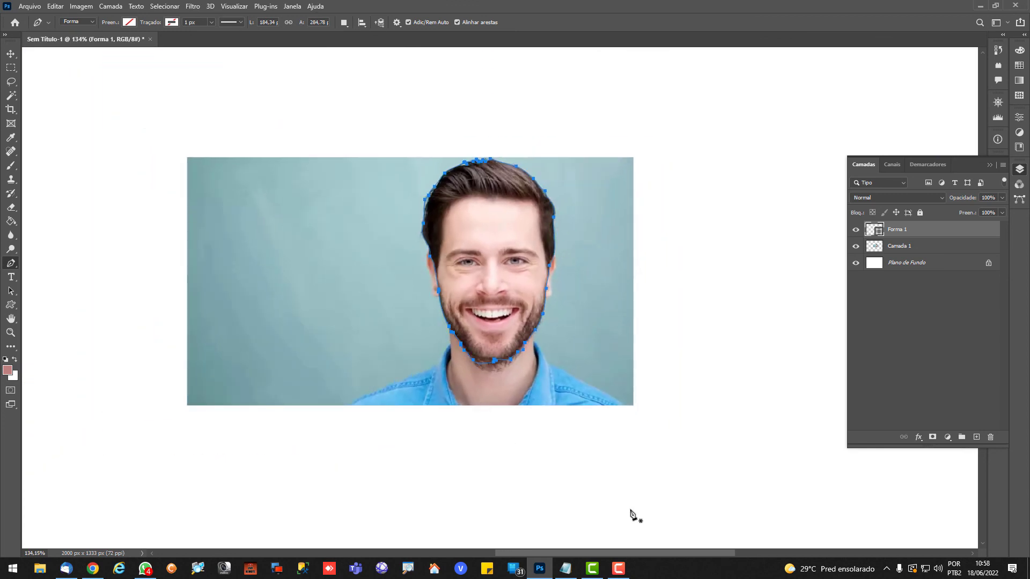
scroll(354, 384, "down", 2)
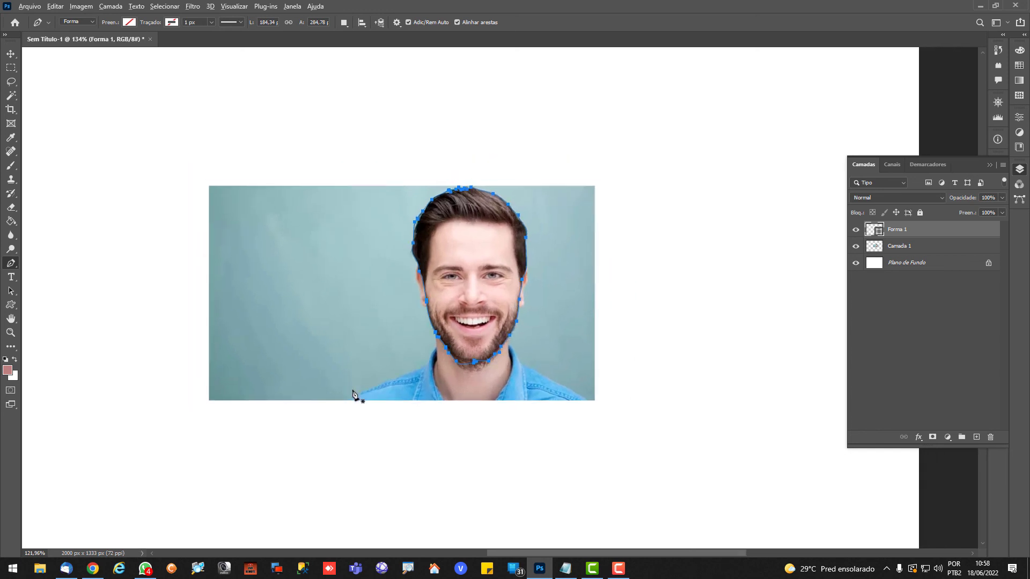
scroll(359, 412, "down", 2)
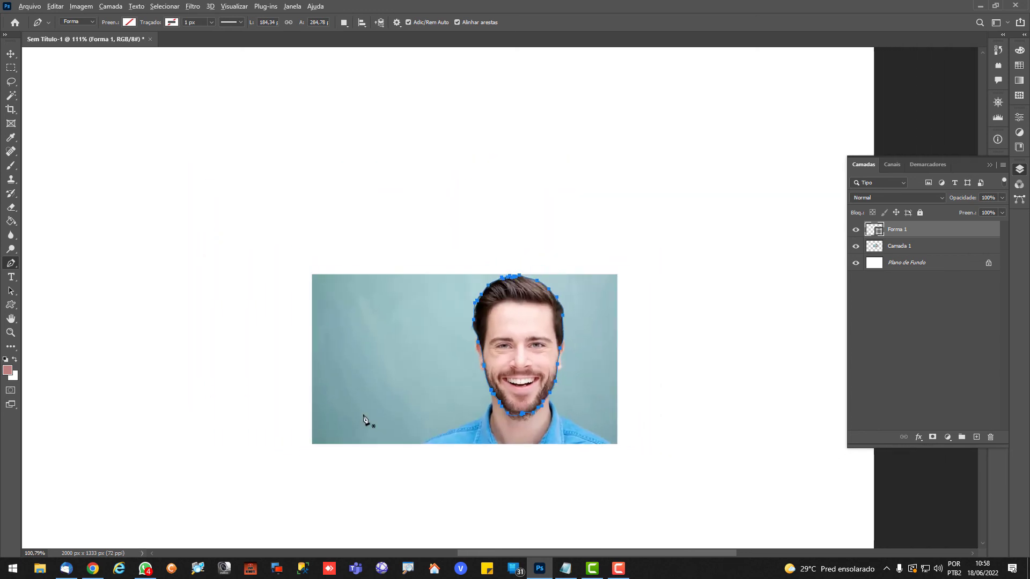
scroll(364, 419, "down", 1)
scroll(364, 419, "down", 2)
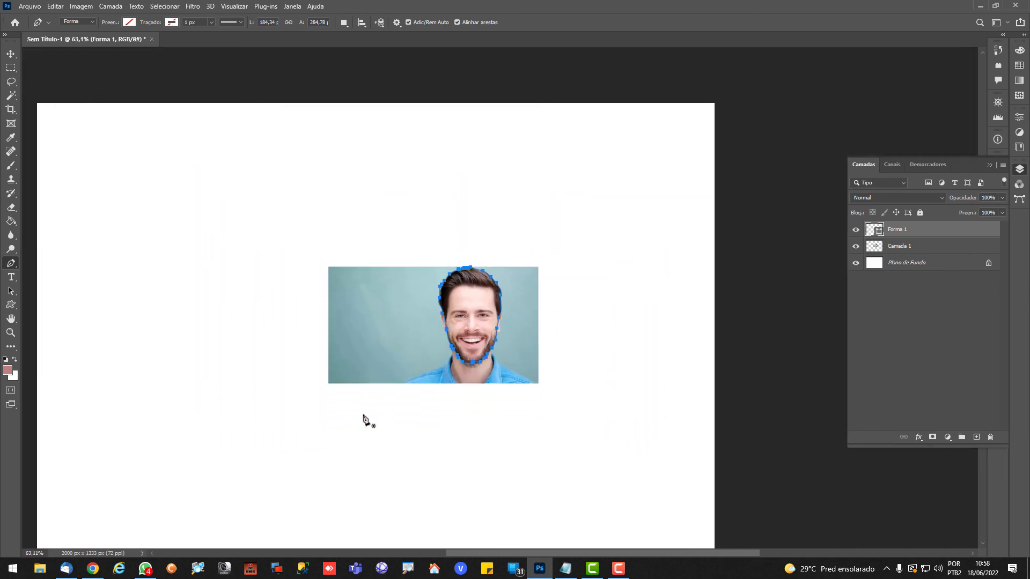
scroll(380, 438, "left", 3)
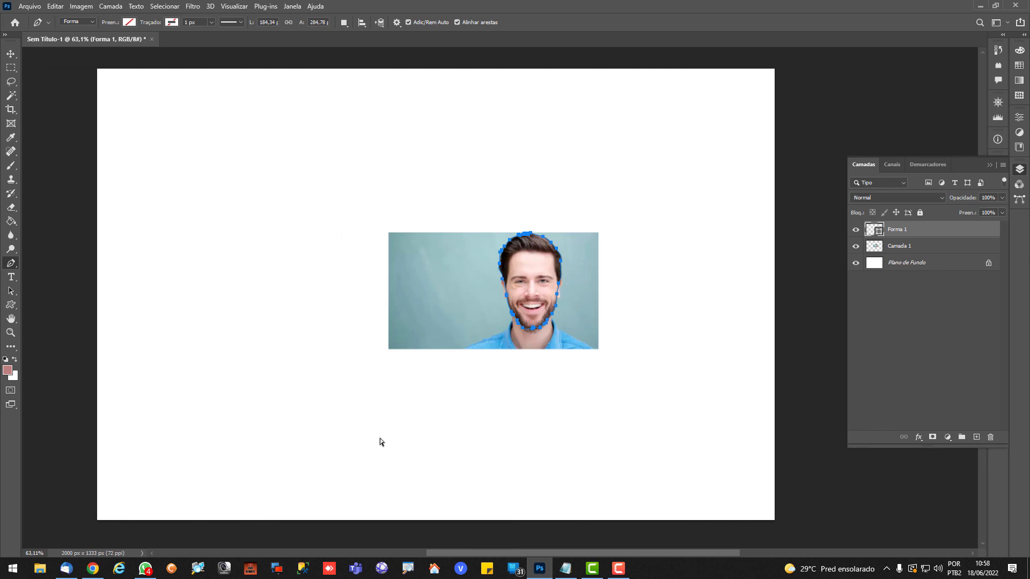